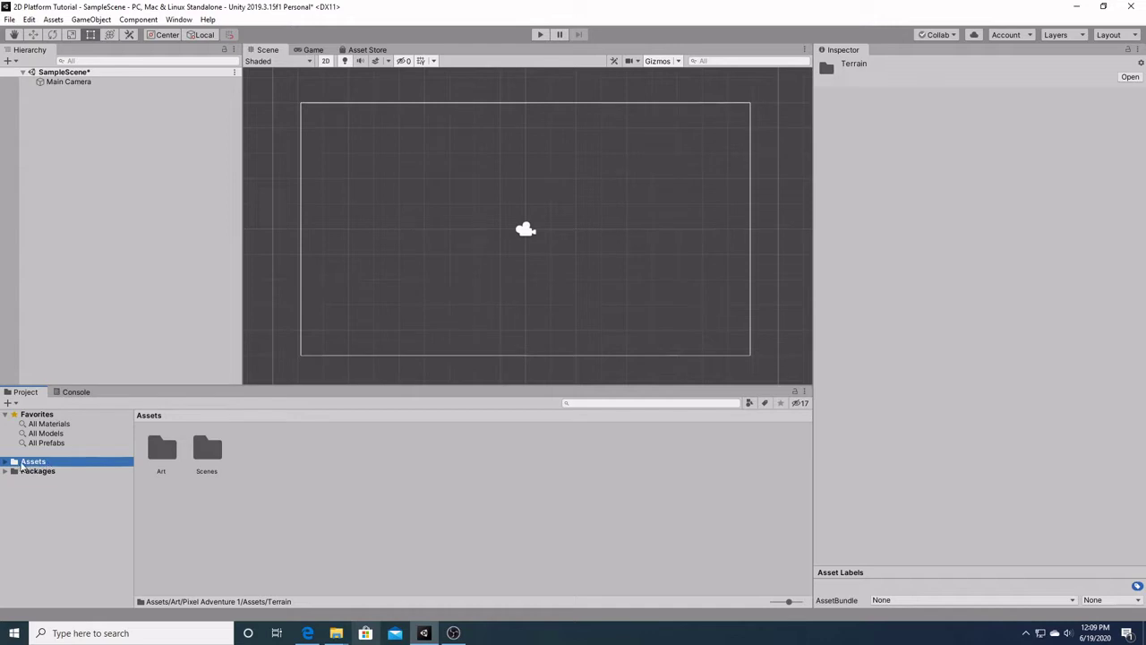
Open the Terrain folder inside Art, Pixel Adventure 1, Assets and view the import settings of both terrain sheets
left_click(7, 462)
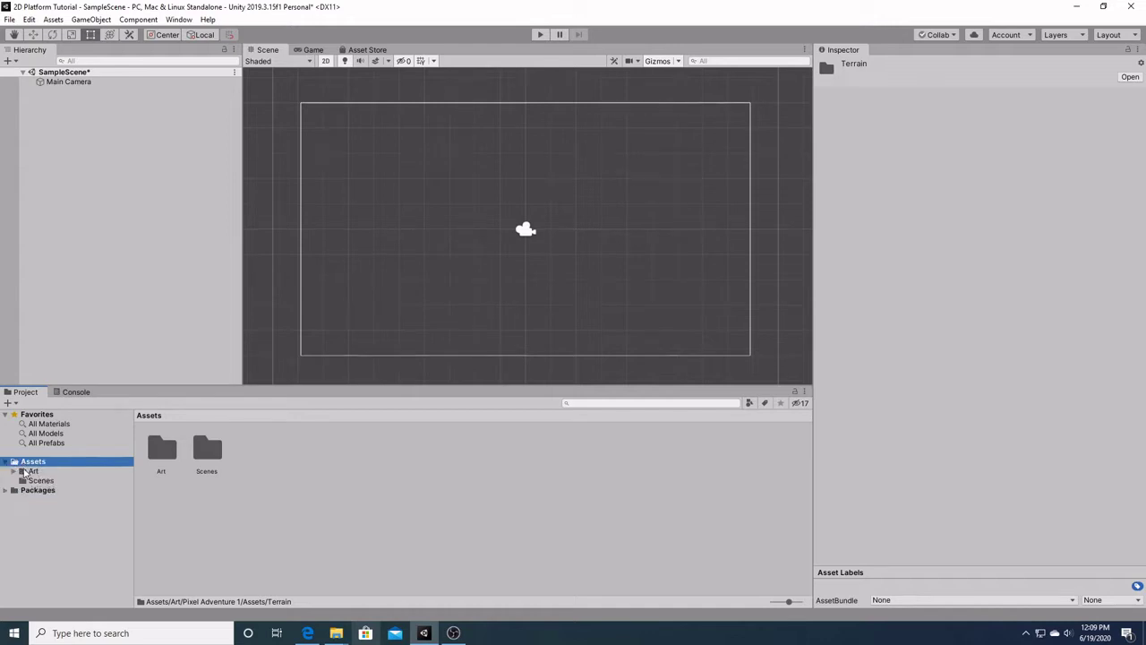
left_click(33, 471)
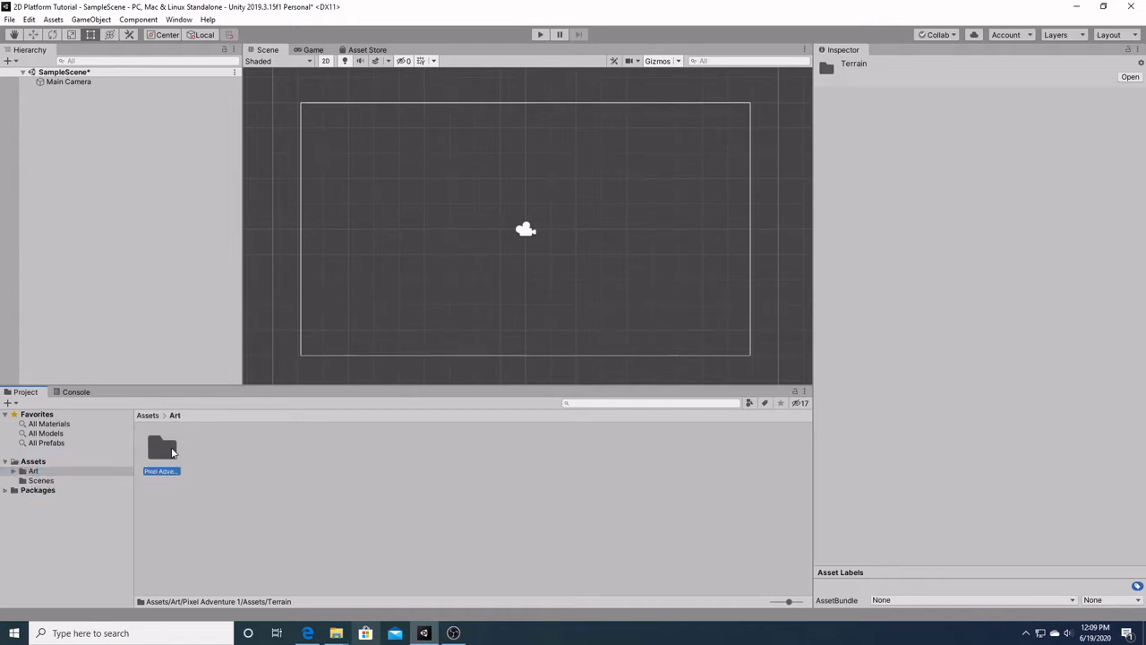
double_click(170, 449)
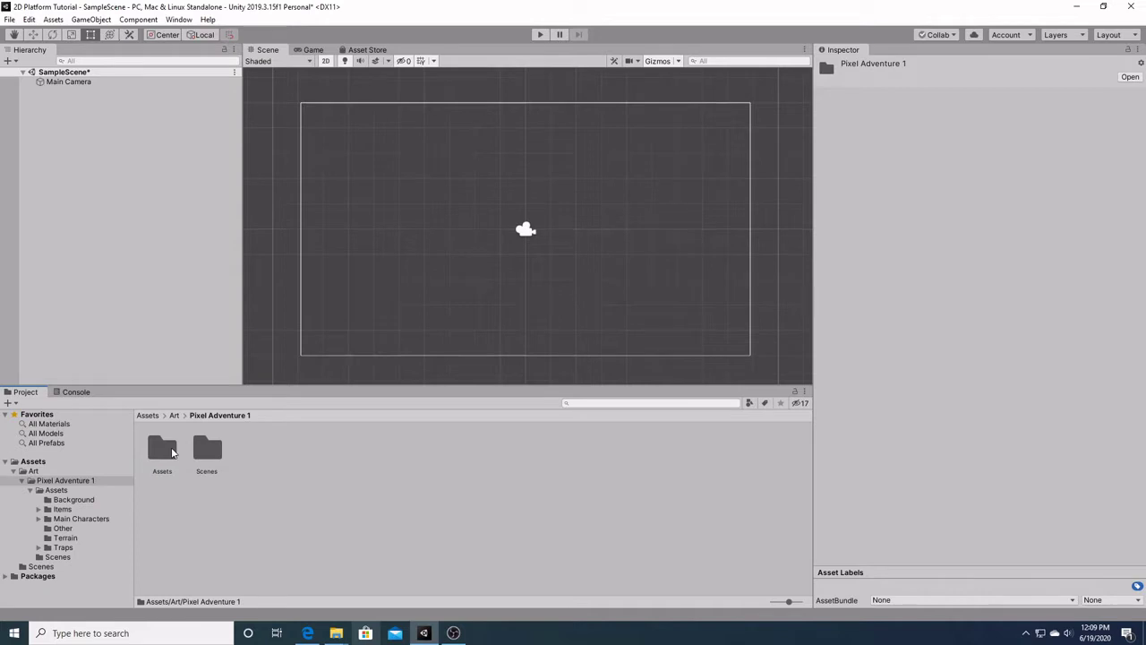
double_click(163, 449)
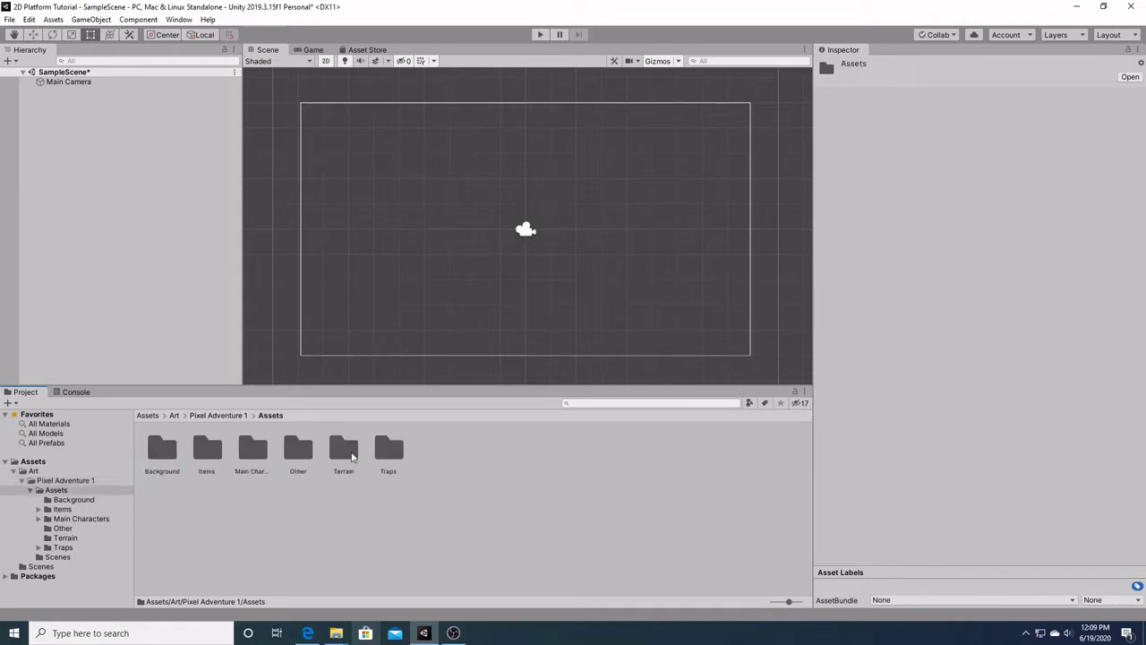
double_click(344, 449)
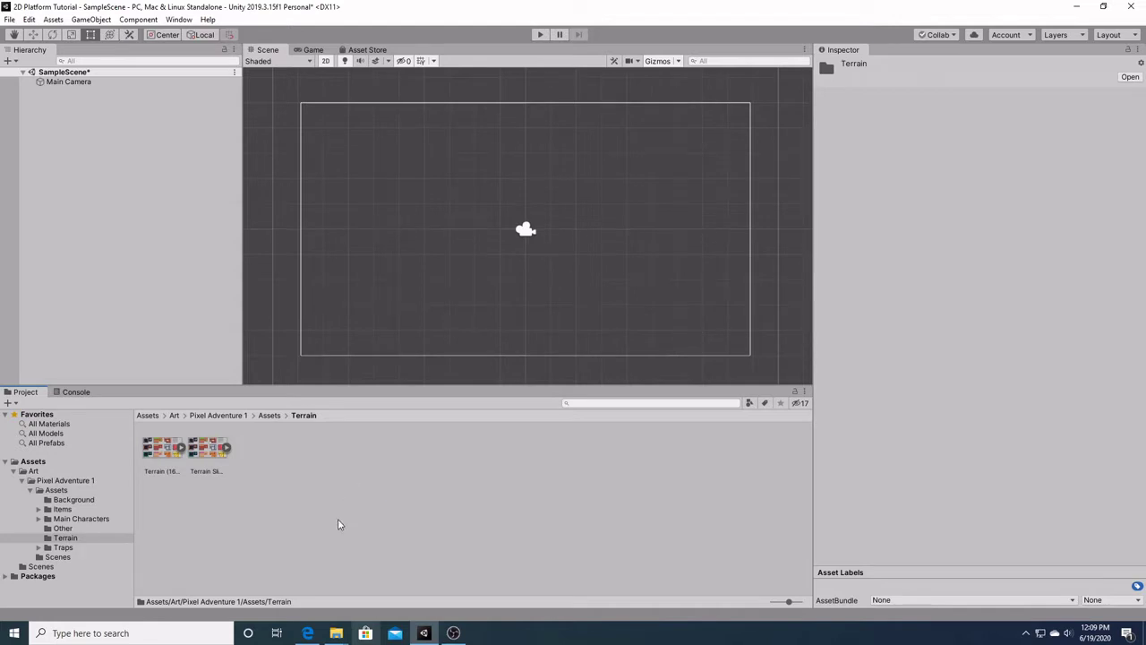
left_click(159, 451)
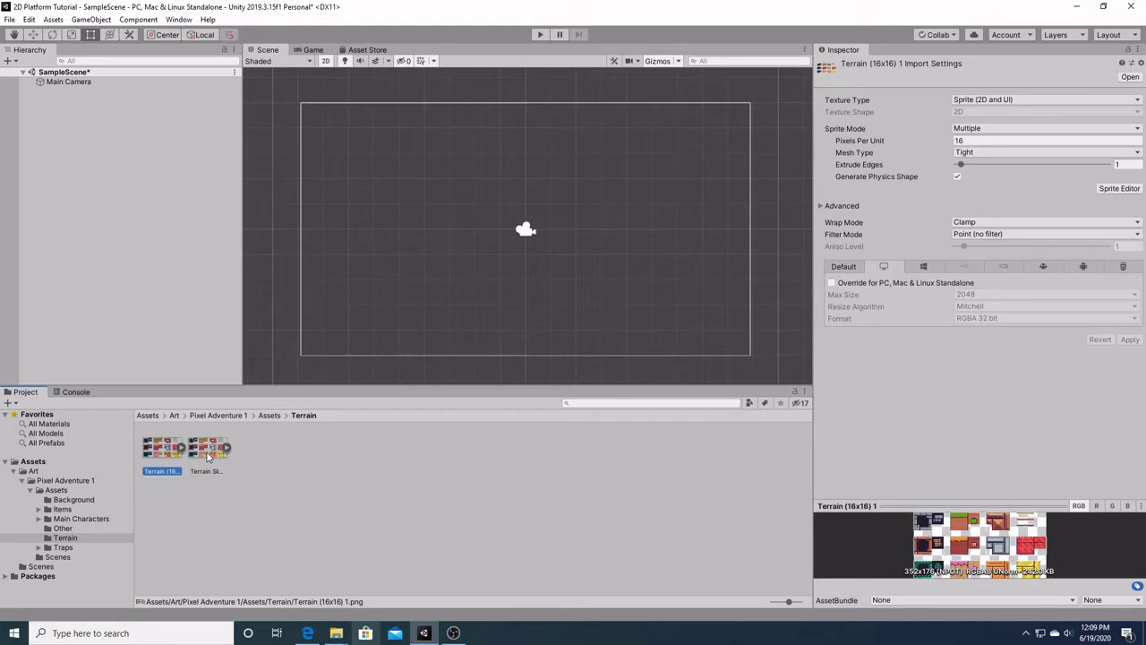
left_click(209, 457)
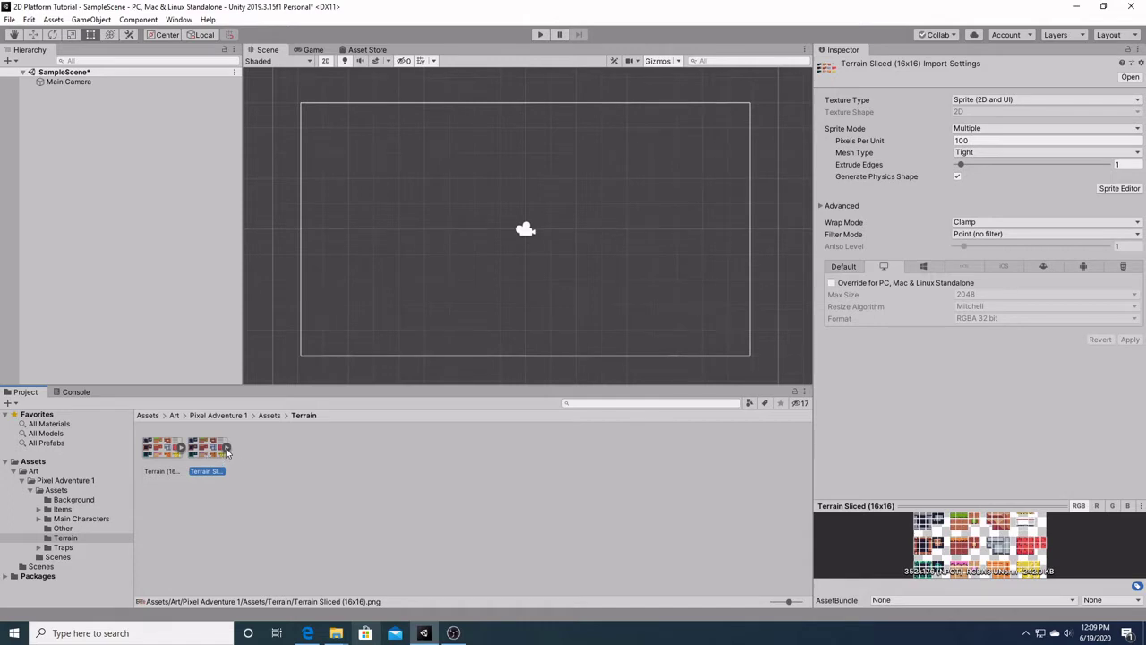
Expand the Terrain Sliced (16x16) sheet and place its Terrain (16x16)_5 grass sprite in the scene's lower area
left_click(229, 448)
left_click(303, 449)
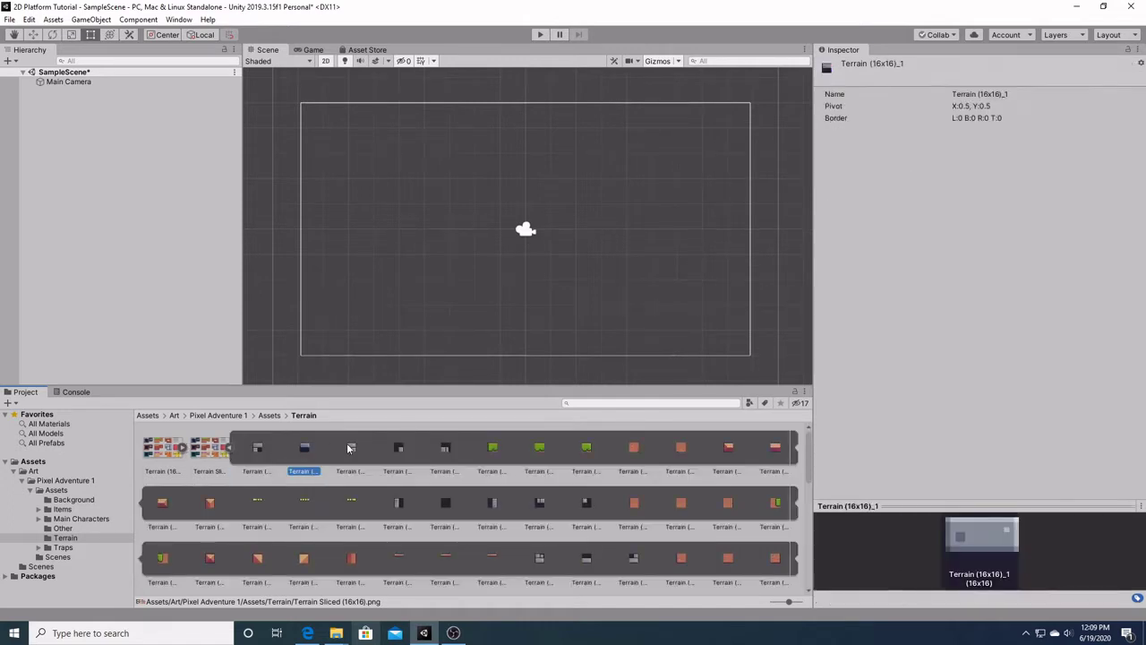
left_click(350, 448)
left_click_drag(493, 448, 454, 314)
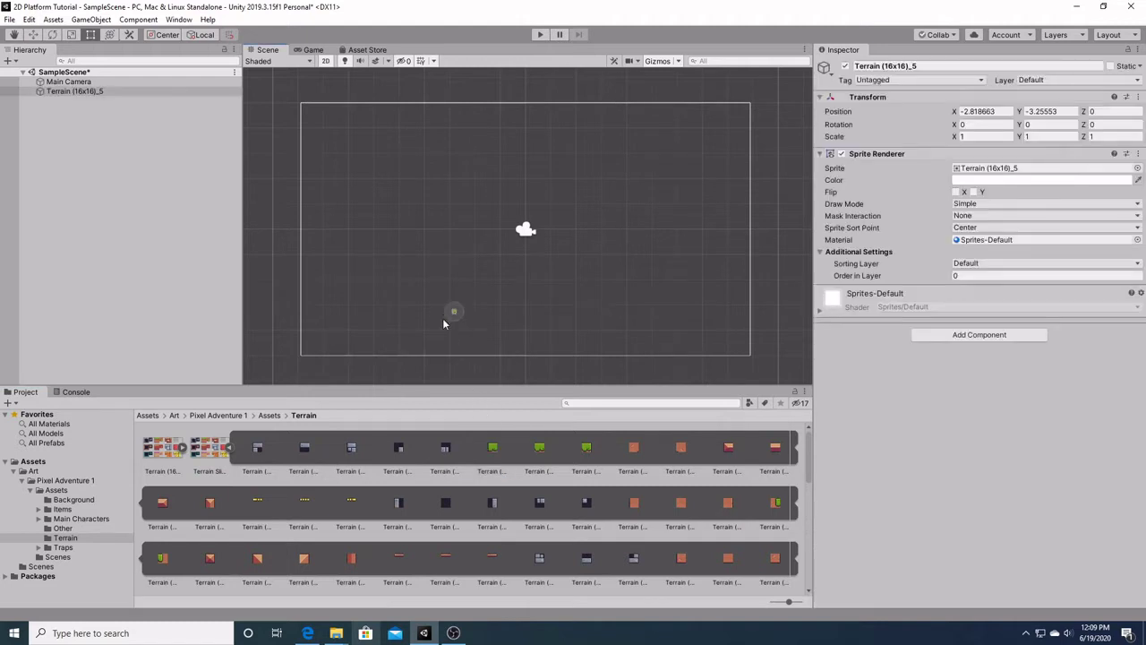
Delete the placed Terrain (16x16)_5 sprite from the scene and collapse the sliced terrain sheet
right_click(77, 93)
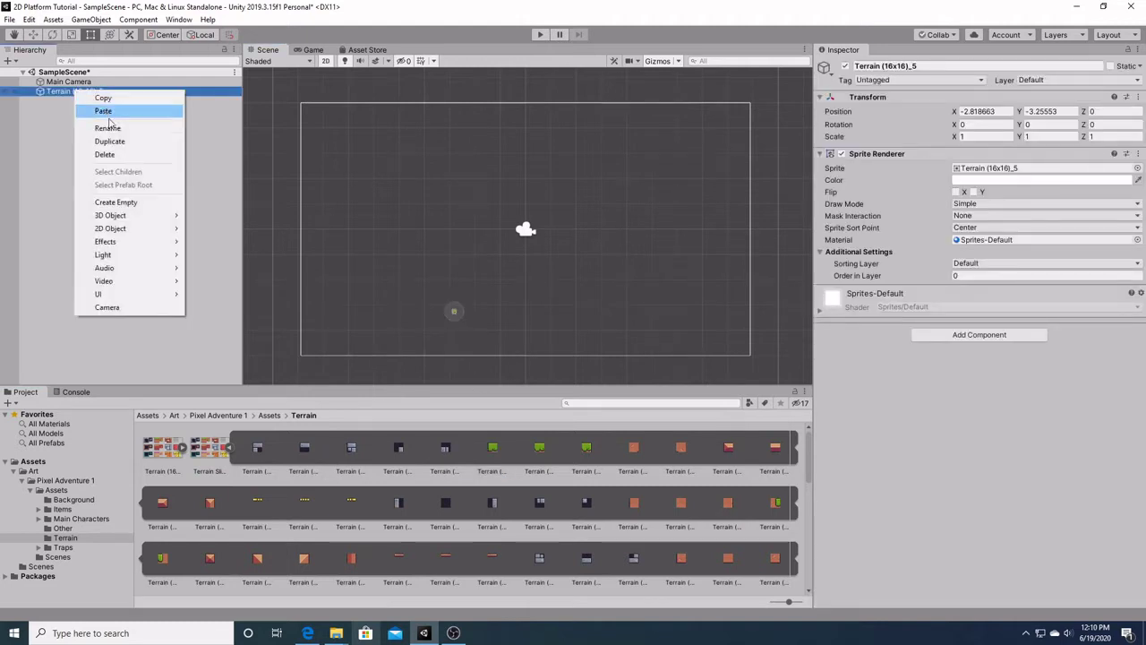
left_click(108, 154)
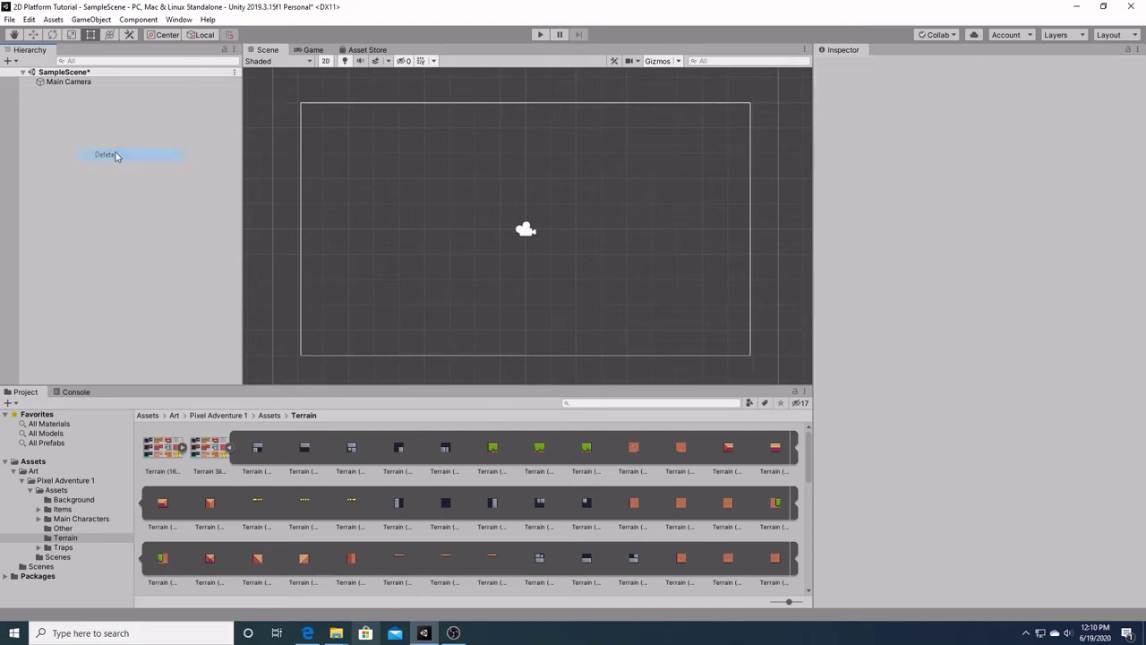
left_click(231, 447)
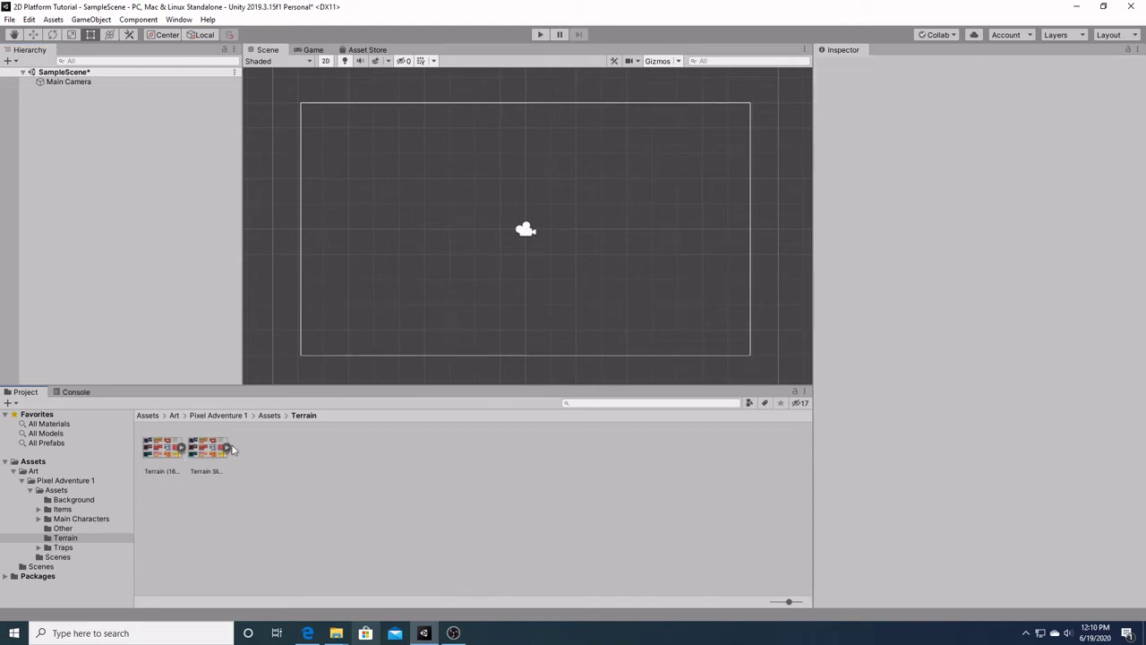
Set the Terrain (16x16) 1 sheet's texture type to Sprite (2D and UI), sprite mode to Multiple and pixels per unit to 16
left_click(163, 451)
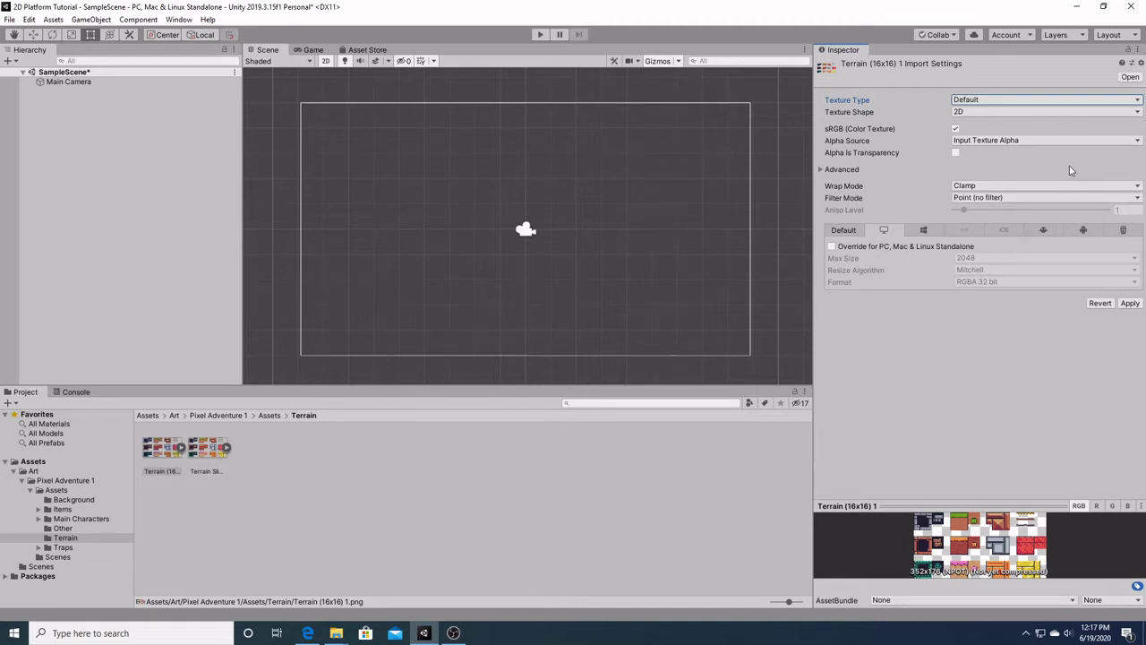
left_click(1091, 104)
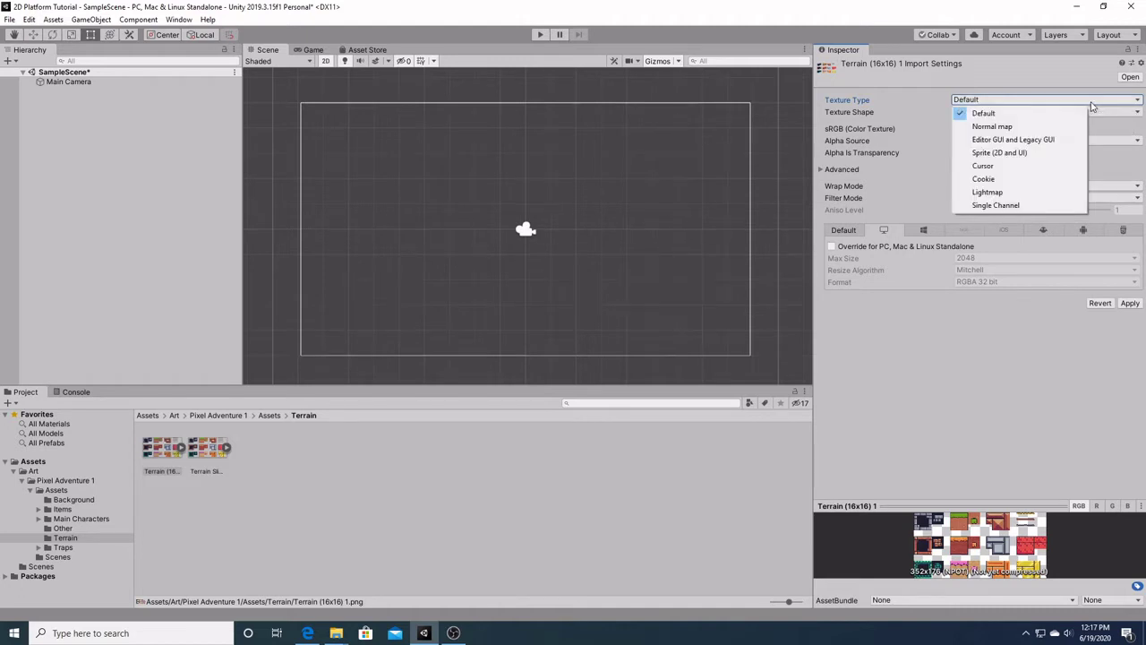
left_click(1074, 154)
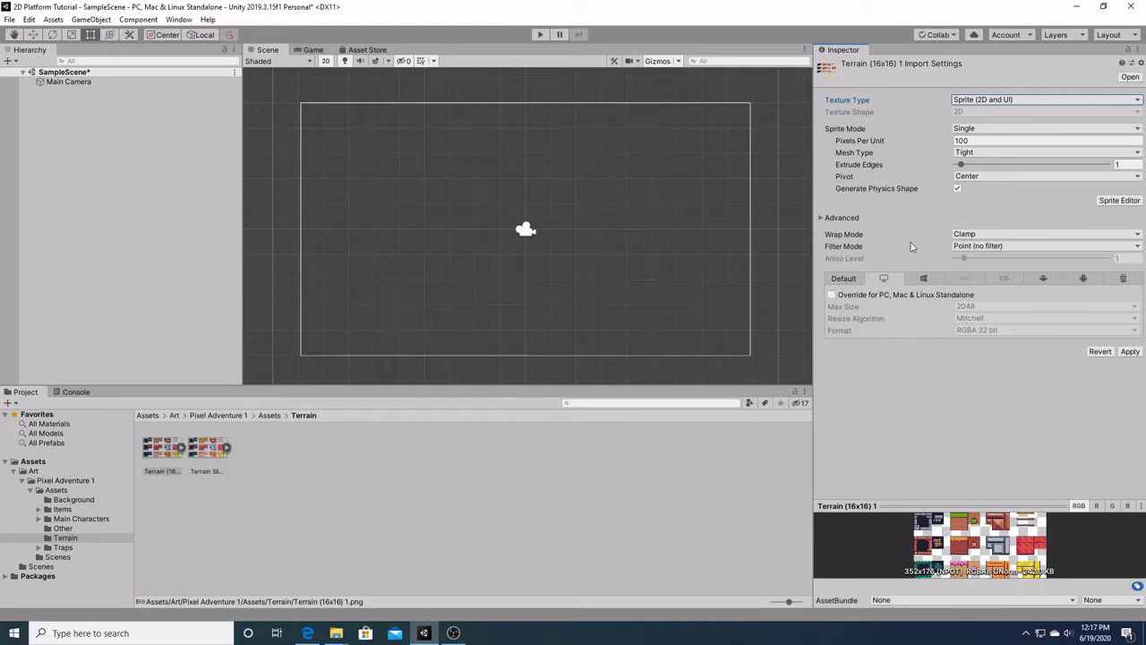
left_click(998, 130)
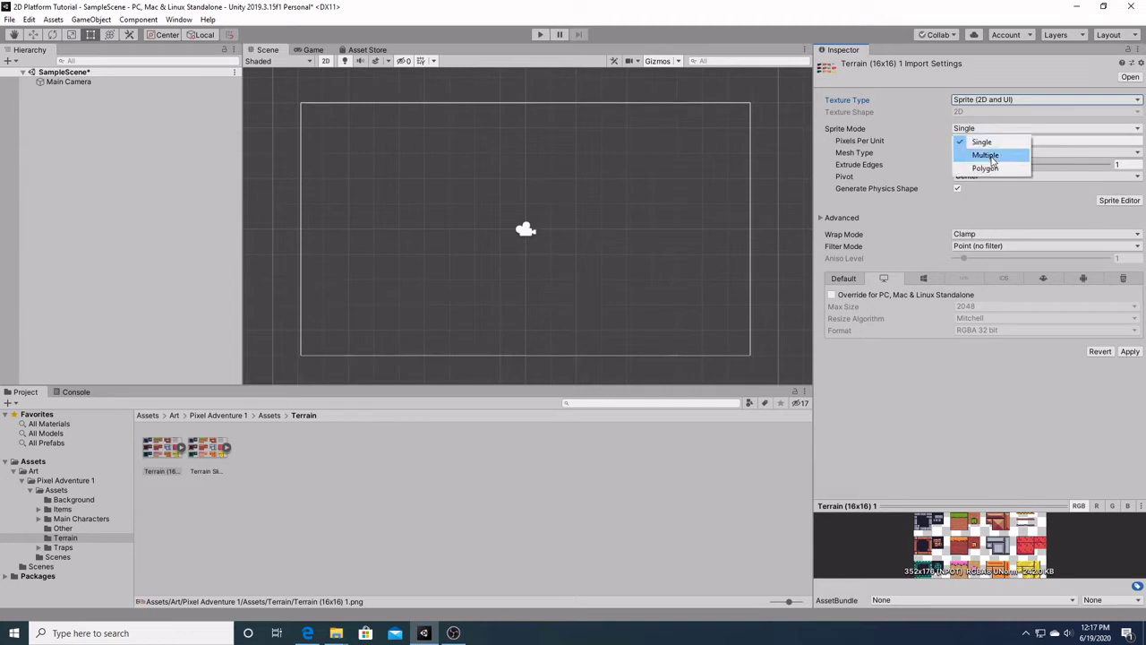
left_click(984, 151)
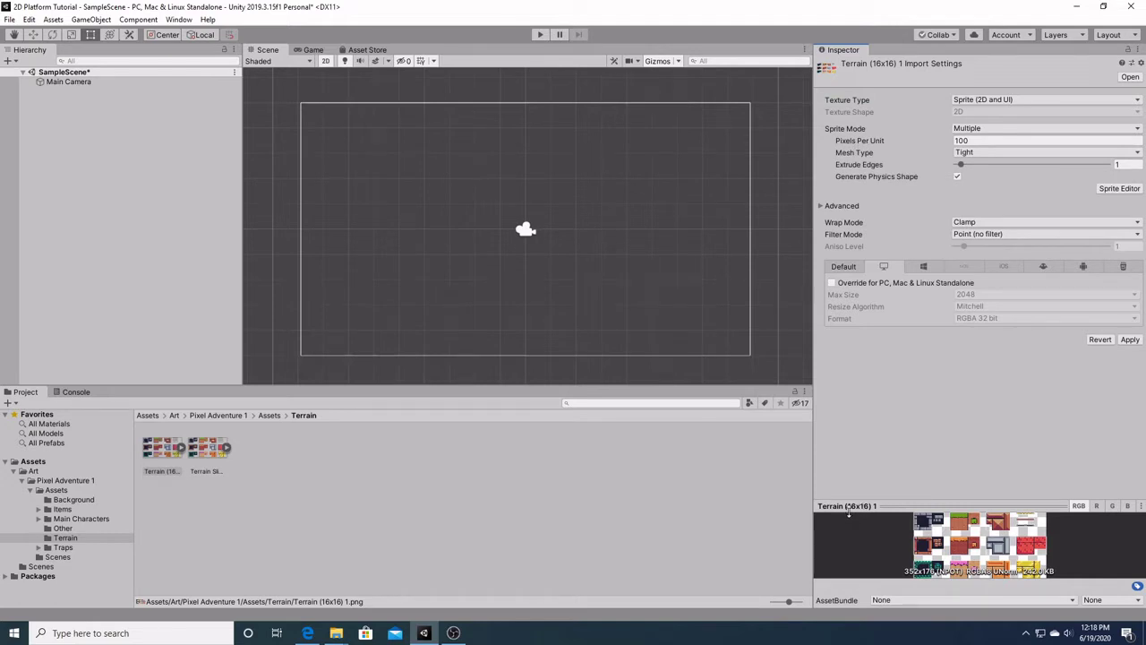
left_click(960, 140)
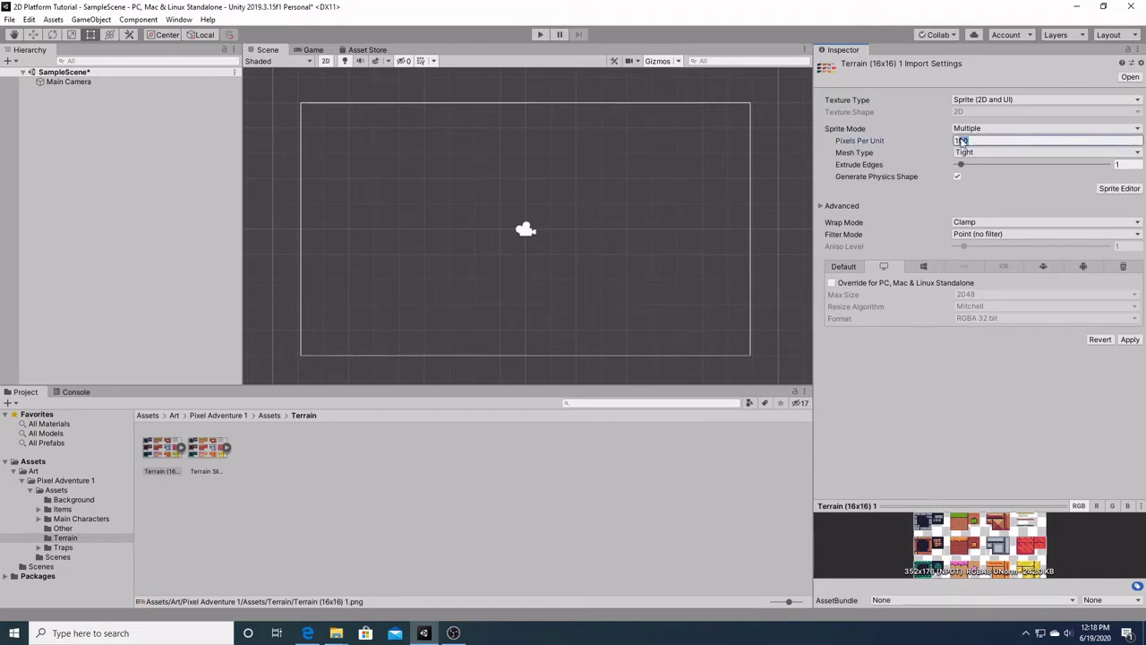
type("16")
Open the Terrain (16x16) 1 sheet in the Sprite Editor and inspect its sprite rectangle
left_click(1118, 189)
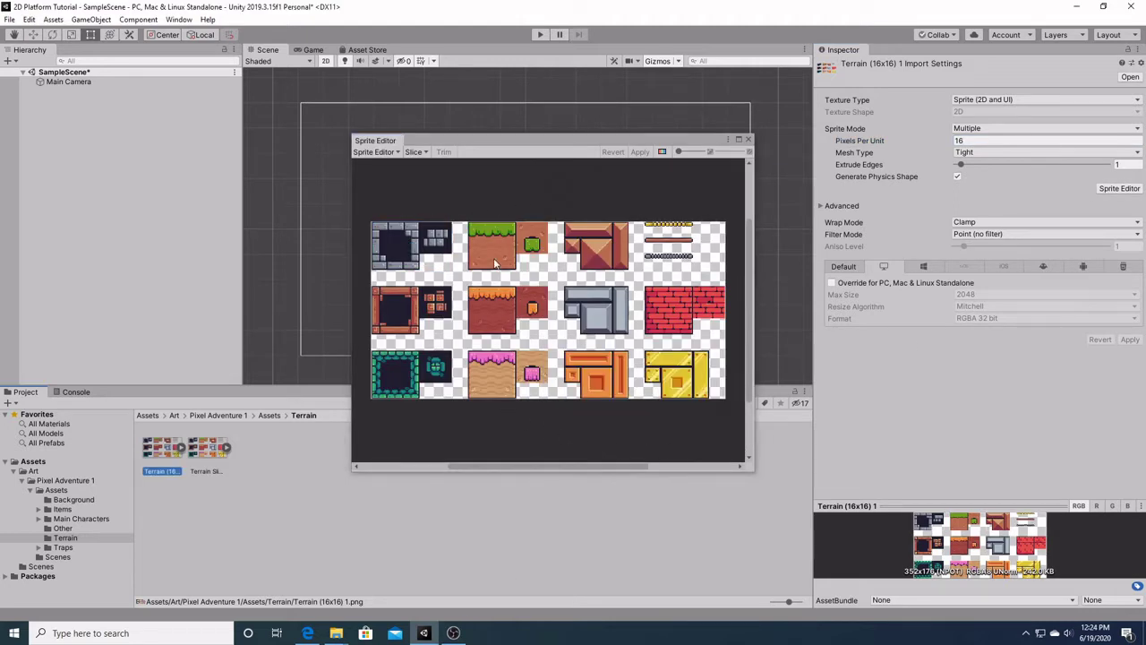
left_click(605, 245)
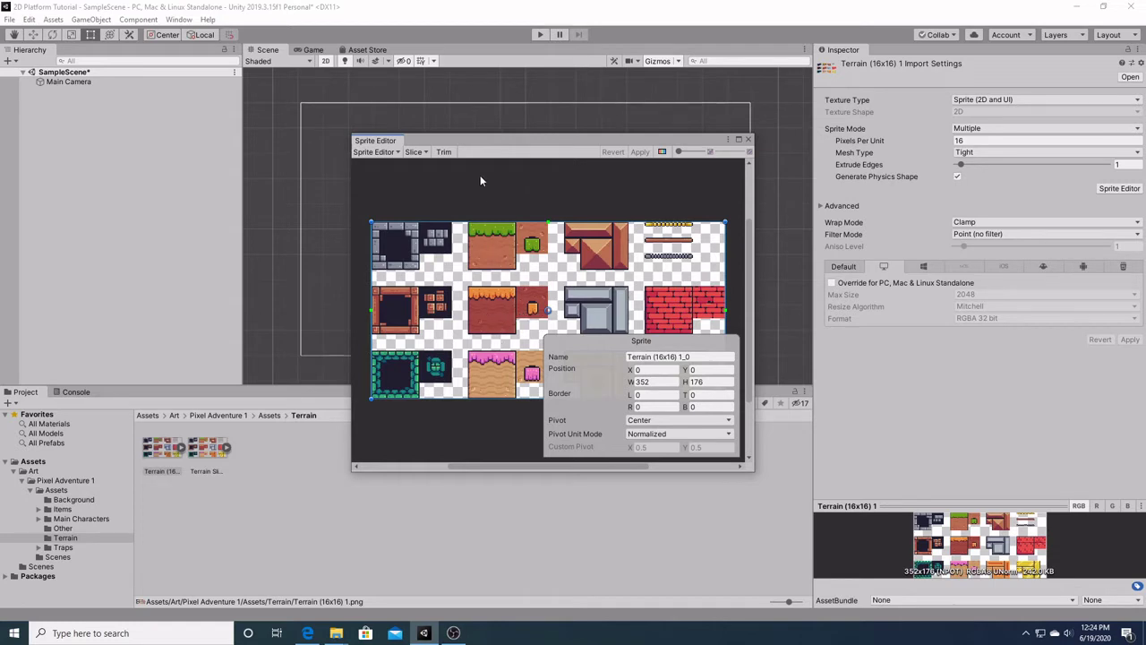
left_click(490, 212)
Slice the terrain sheet with Grid By Cell Size at 16 x 16 pixels, apply the slicing and close the Sprite Editor
left_click(424, 153)
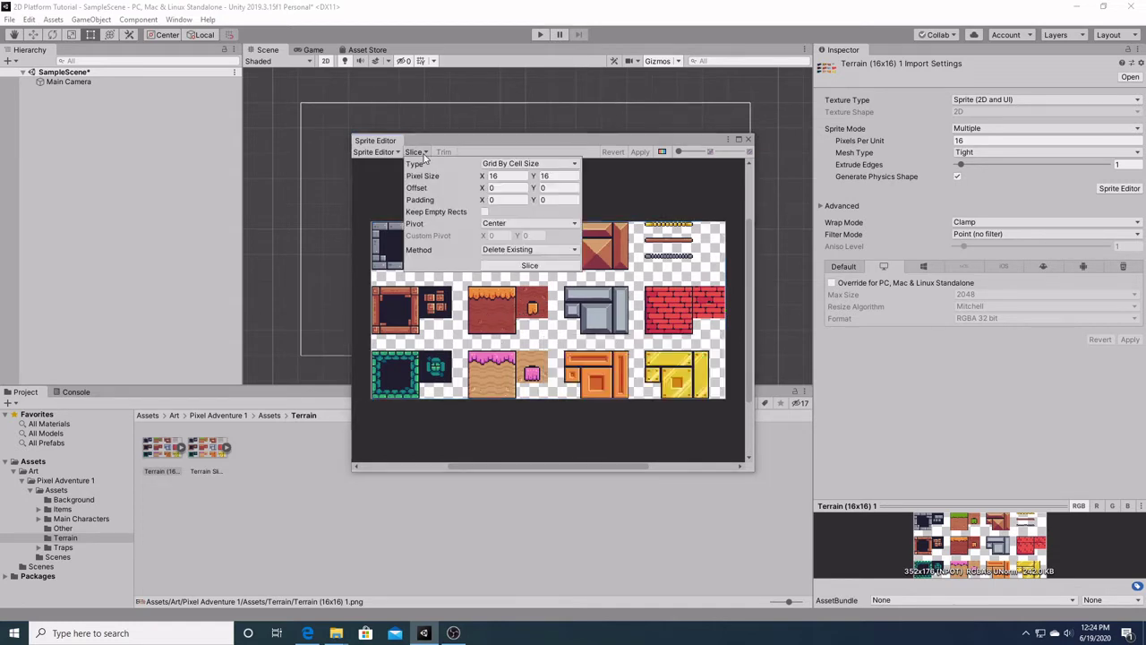
left_click(521, 165)
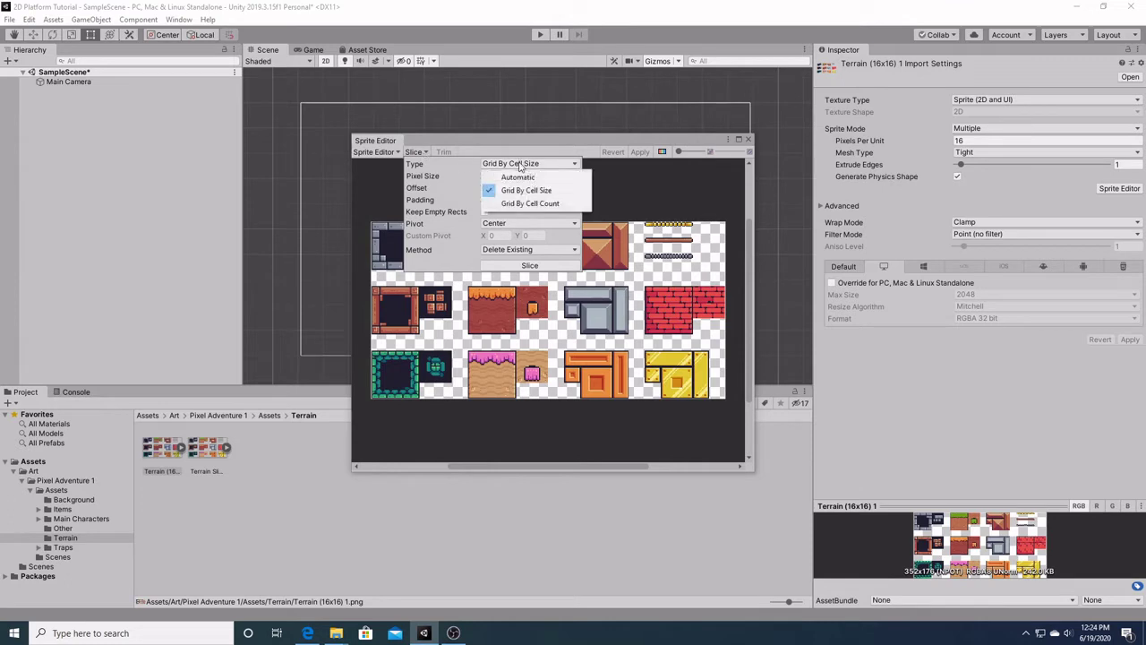
left_click(517, 177)
left_click(519, 165)
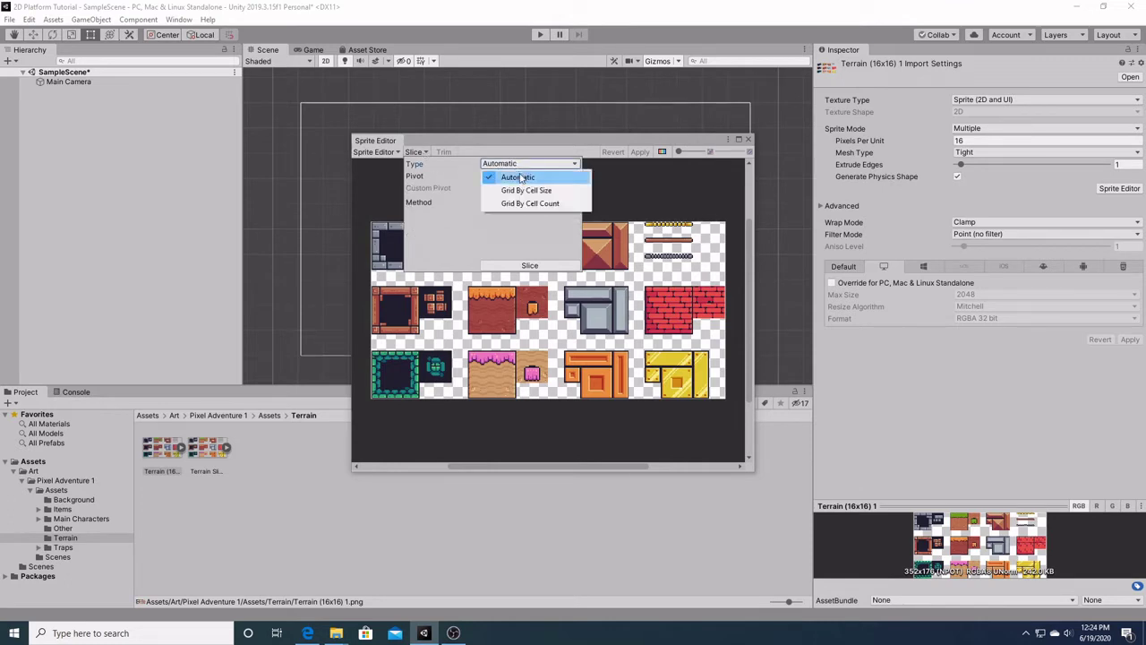
left_click(524, 190)
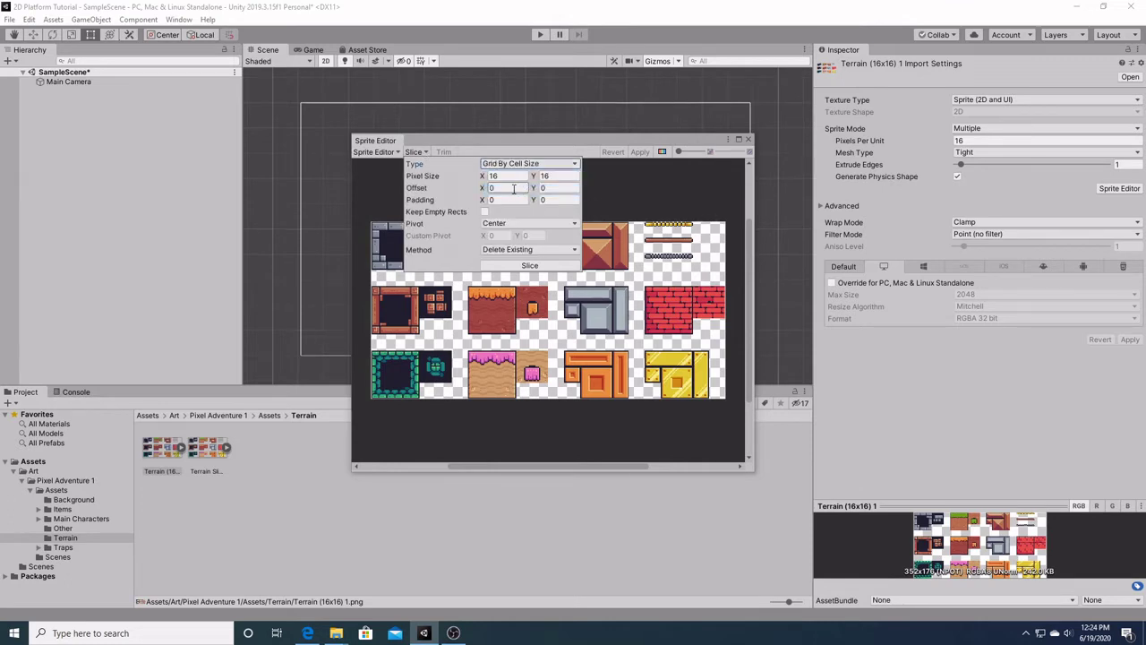
left_click(552, 176)
left_click(555, 267)
left_click(630, 194)
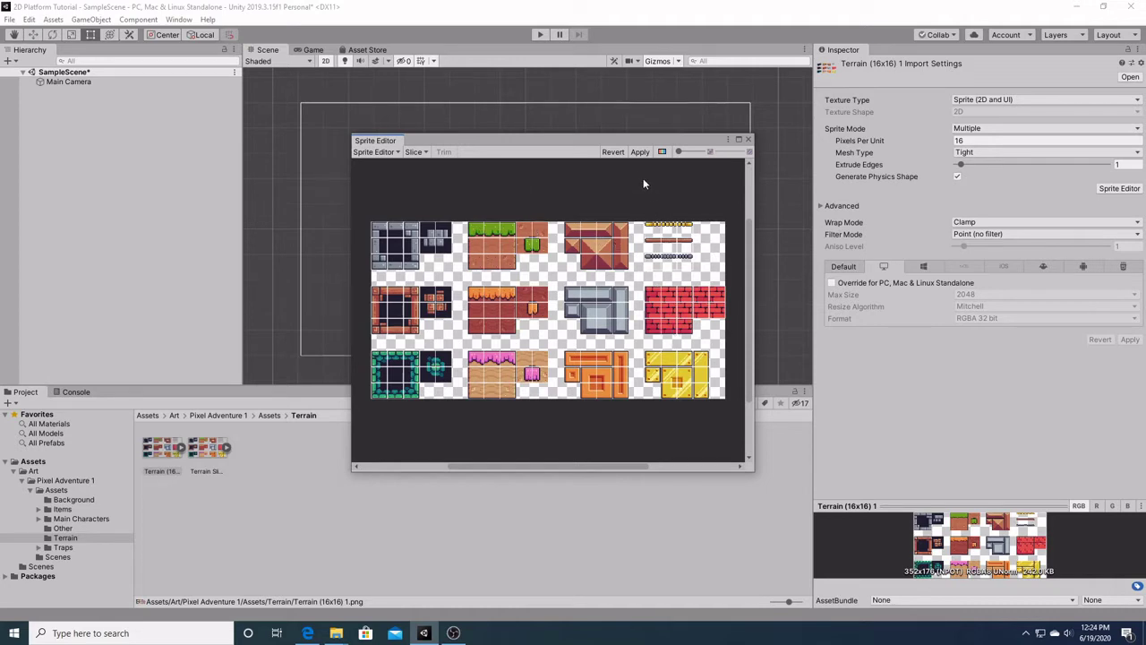
left_click(640, 152)
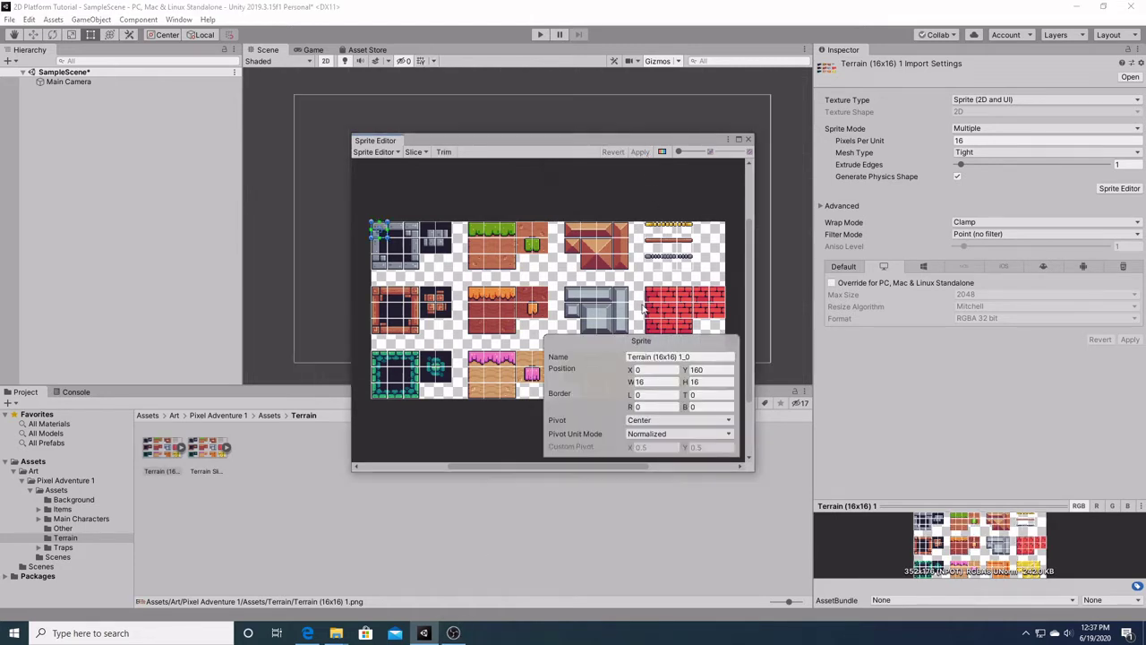
left_click(747, 140)
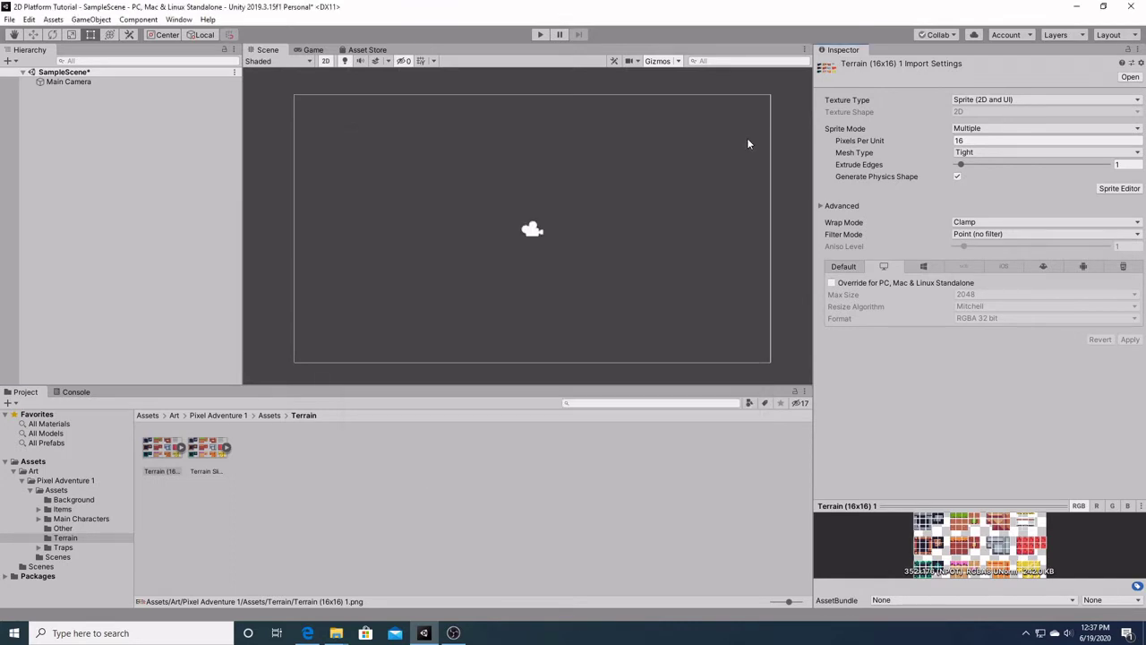
Add a 2D Tilemap object to the scene and select its parent Grid
right_click(71, 148)
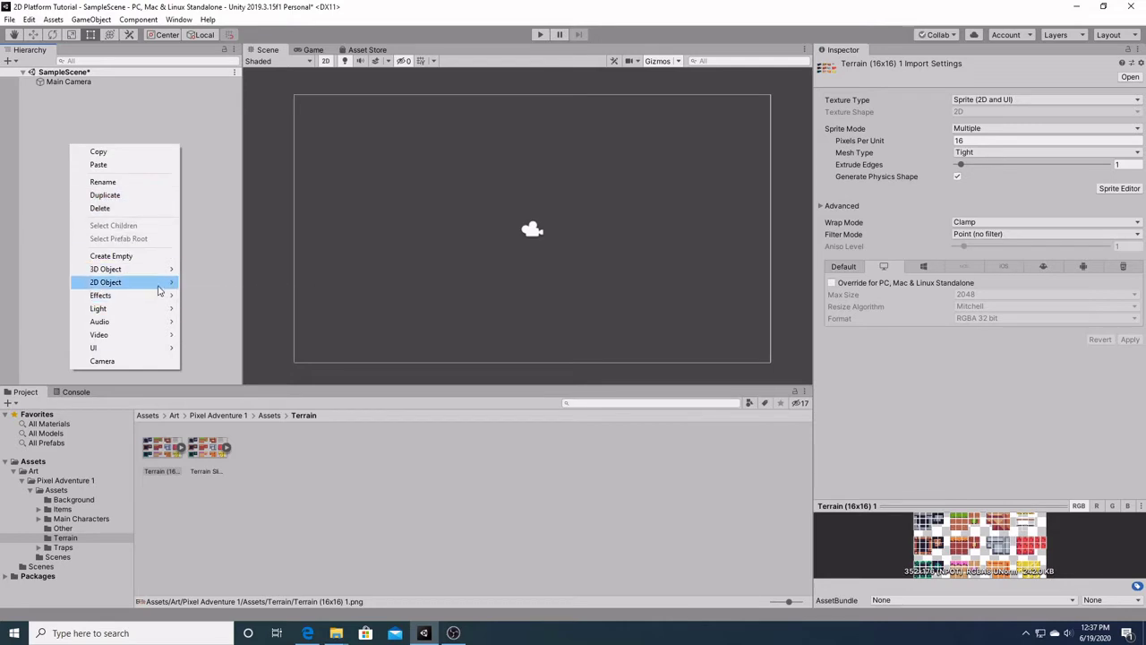
mouse_move(162, 286)
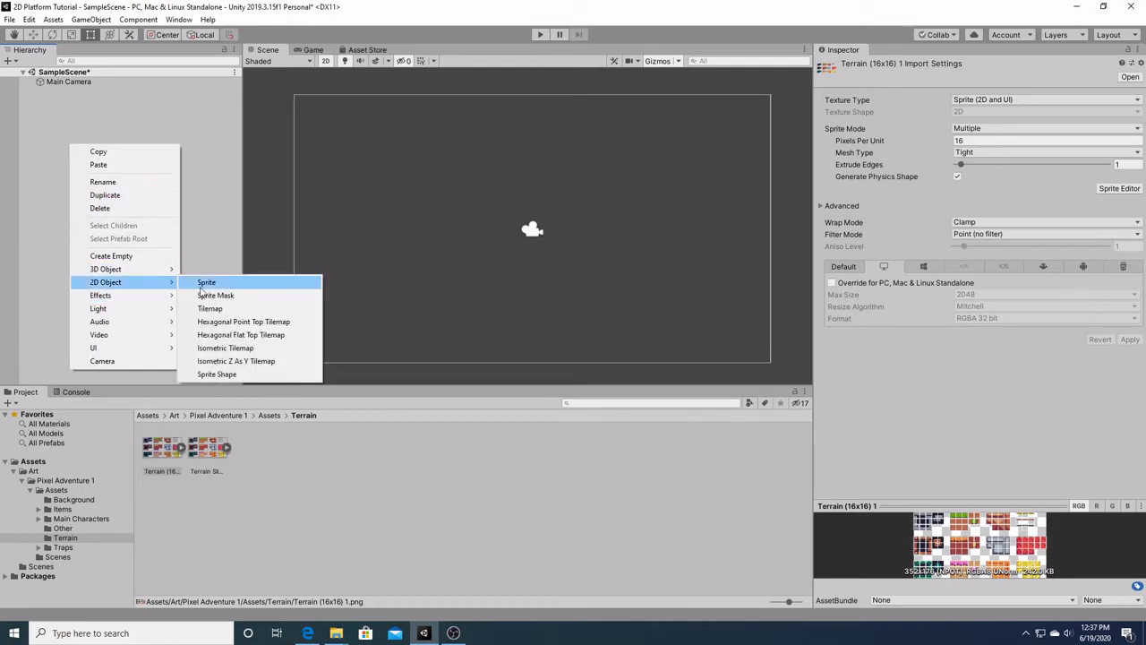
left_click(219, 309)
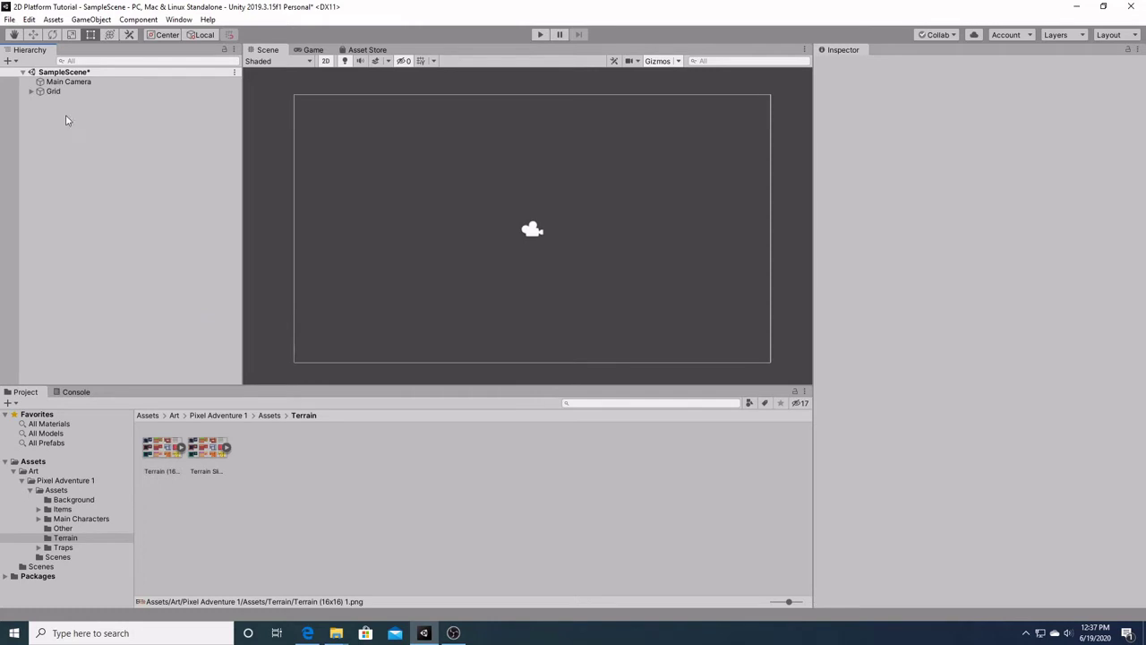
left_click(54, 92)
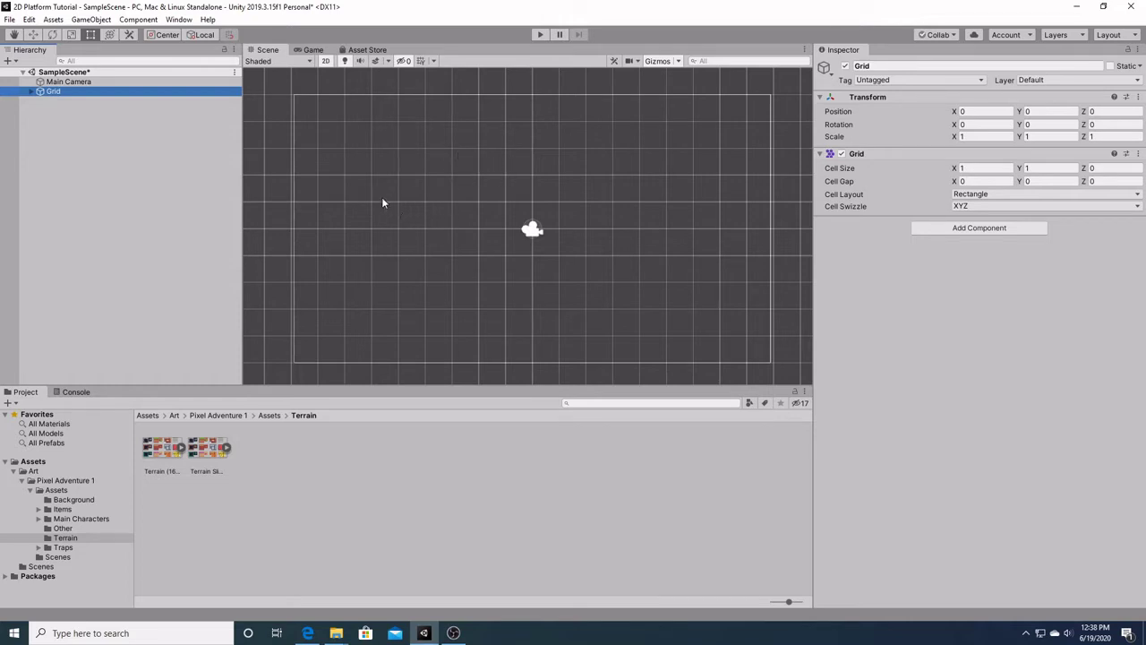
Show the Tile Palette window and dock it beside the Hierarchy
left_click(179, 20)
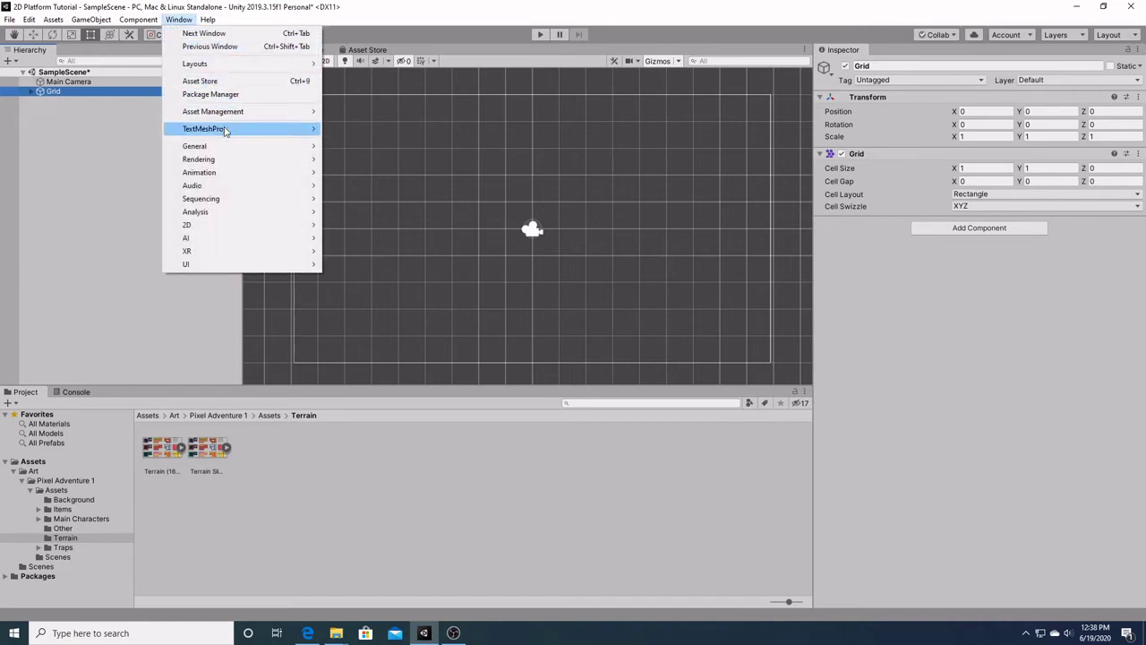
mouse_move(262, 225)
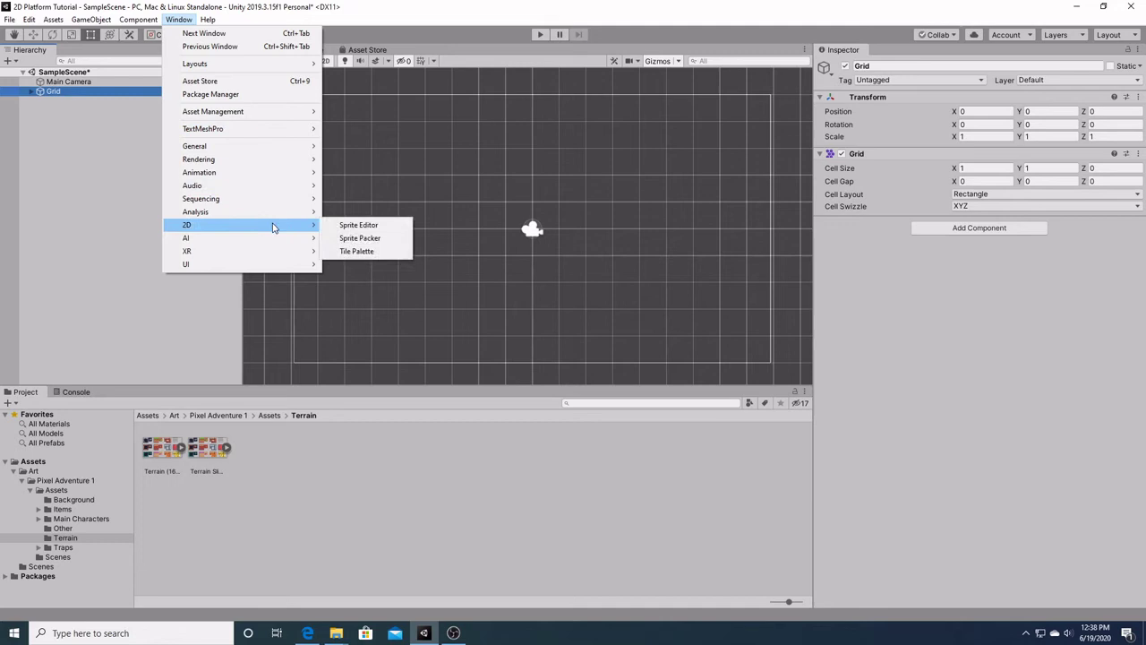
left_click(369, 252)
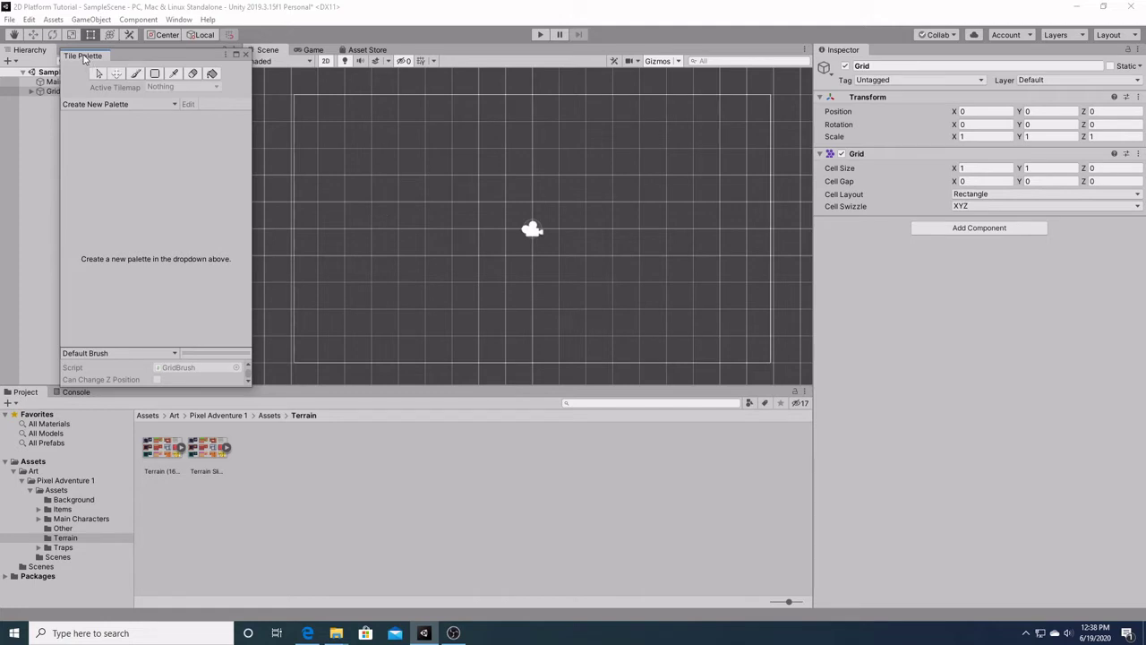
left_click_drag(83, 59, 90, 50)
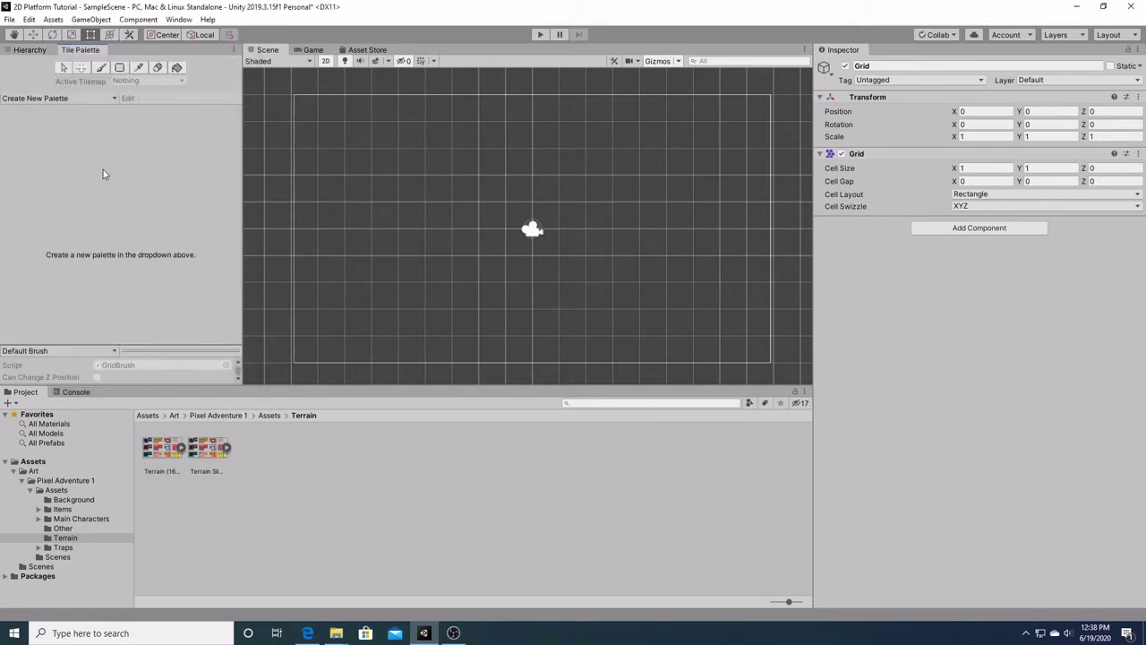
Create a new tile palette named Terrain Palette in the Terrain folder and select its asset
left_click(33, 101)
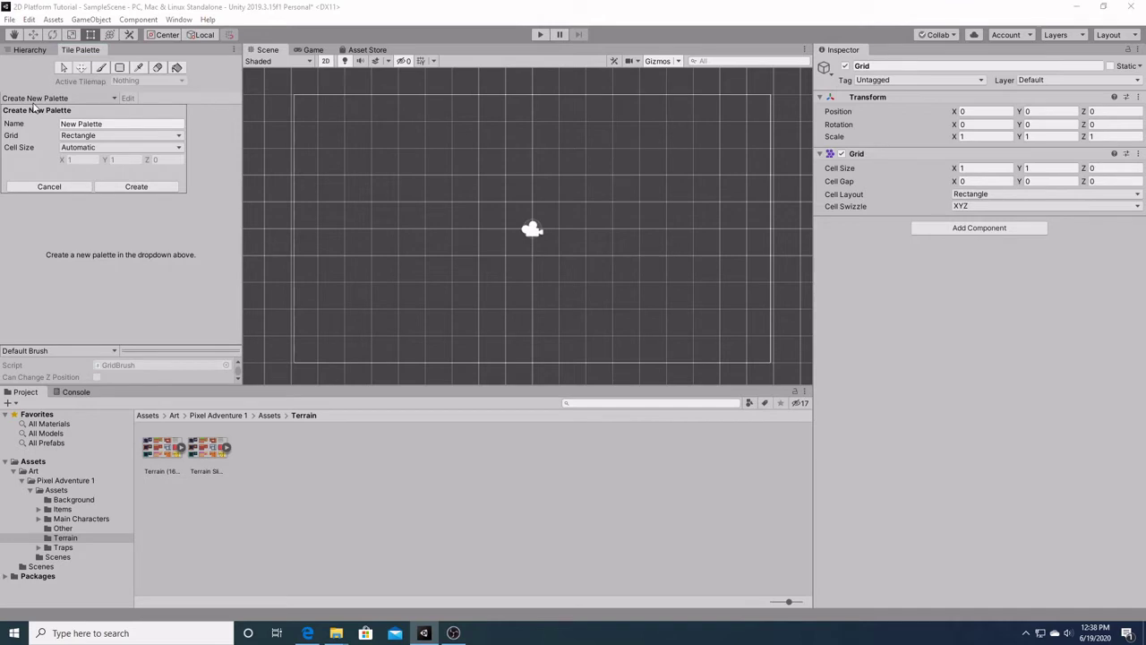
left_click(79, 124)
left_click_drag(78, 125, 49, 128)
type("Ter")
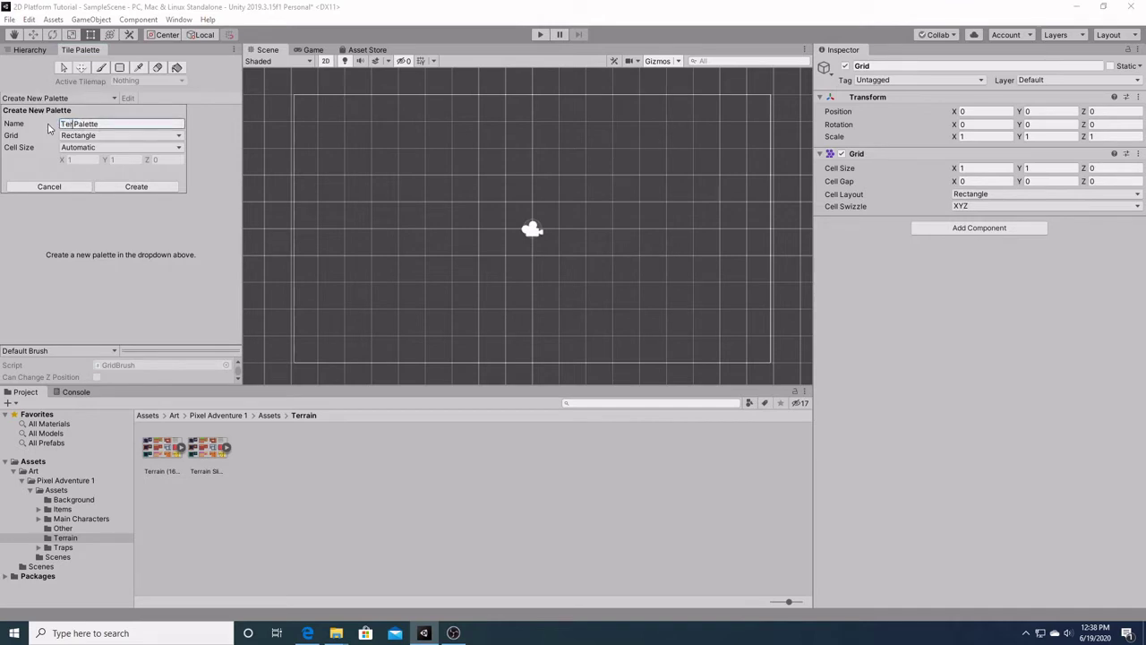
type("rain")
left_click(141, 190)
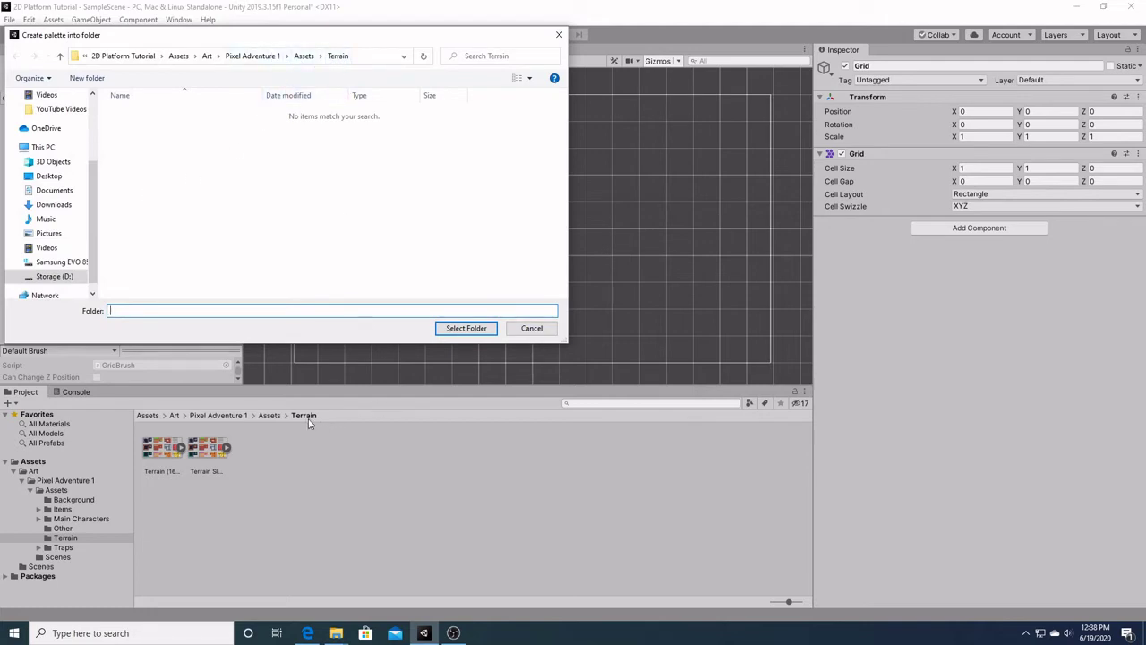
left_click(455, 328)
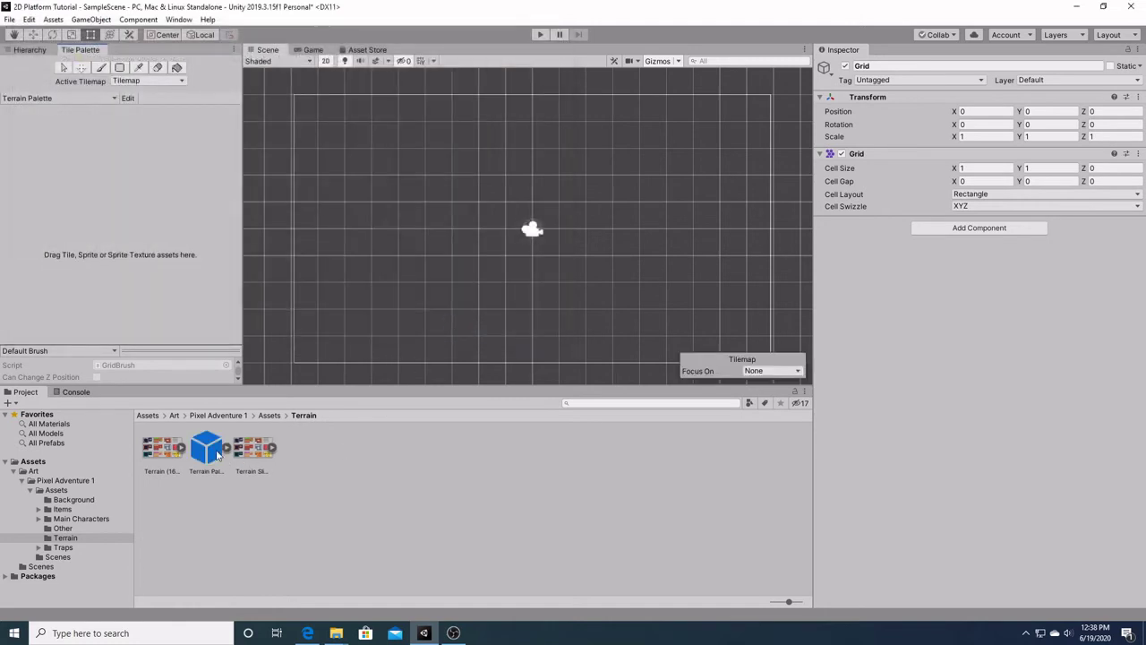
left_click(213, 455)
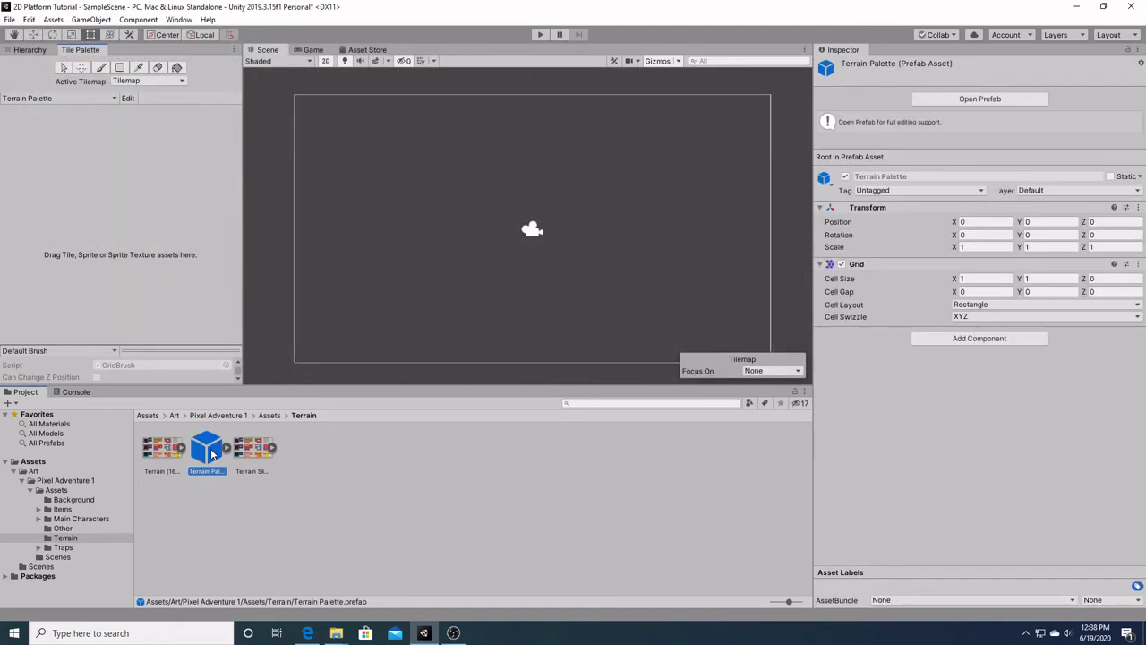
Add the Terrain (16x16) 1 sheet to the Terrain Palette, generating its tiles into the Terrain folder
left_click(166, 453)
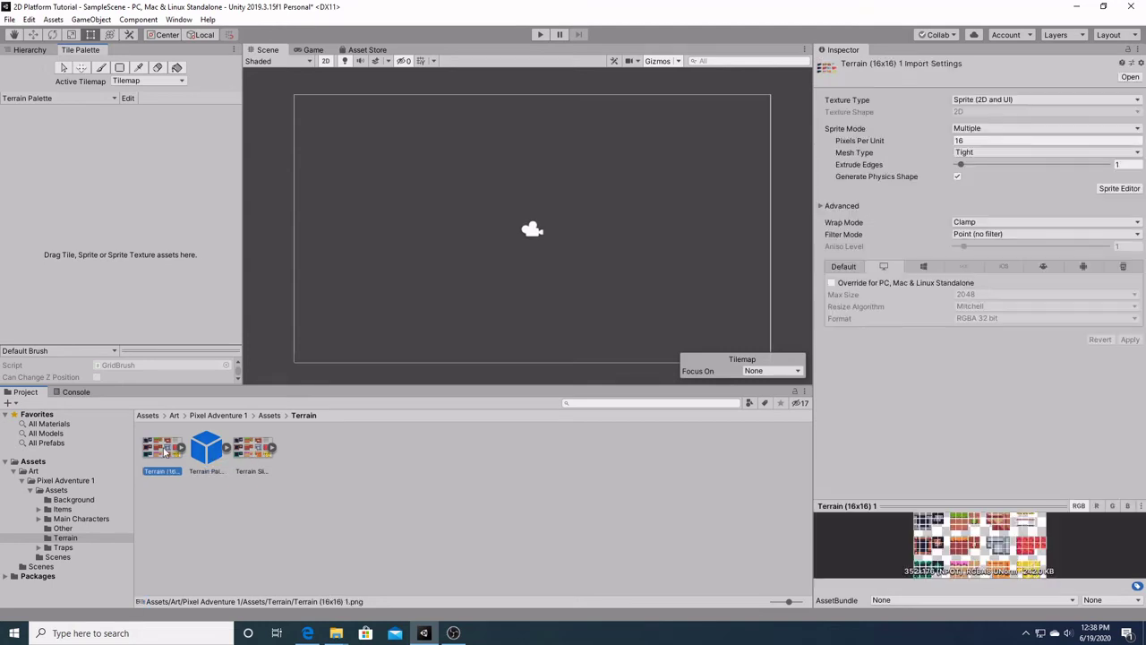
left_click(181, 450)
left_click(271, 448)
left_click(271, 448)
left_click_drag(171, 448, 43, 154)
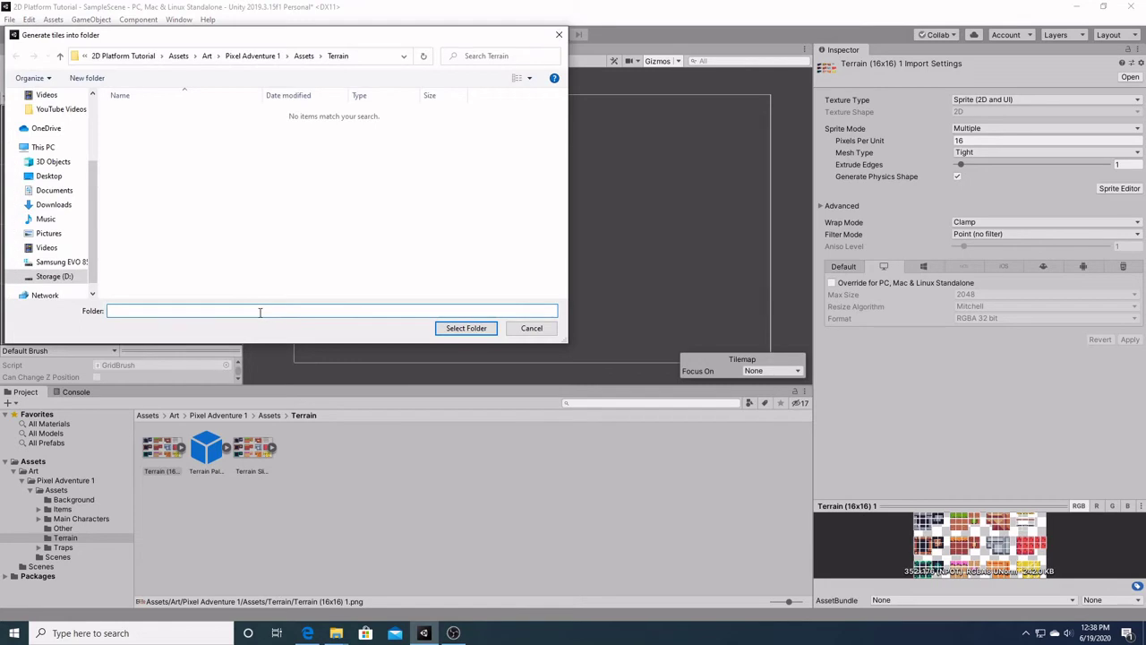
left_click(462, 329)
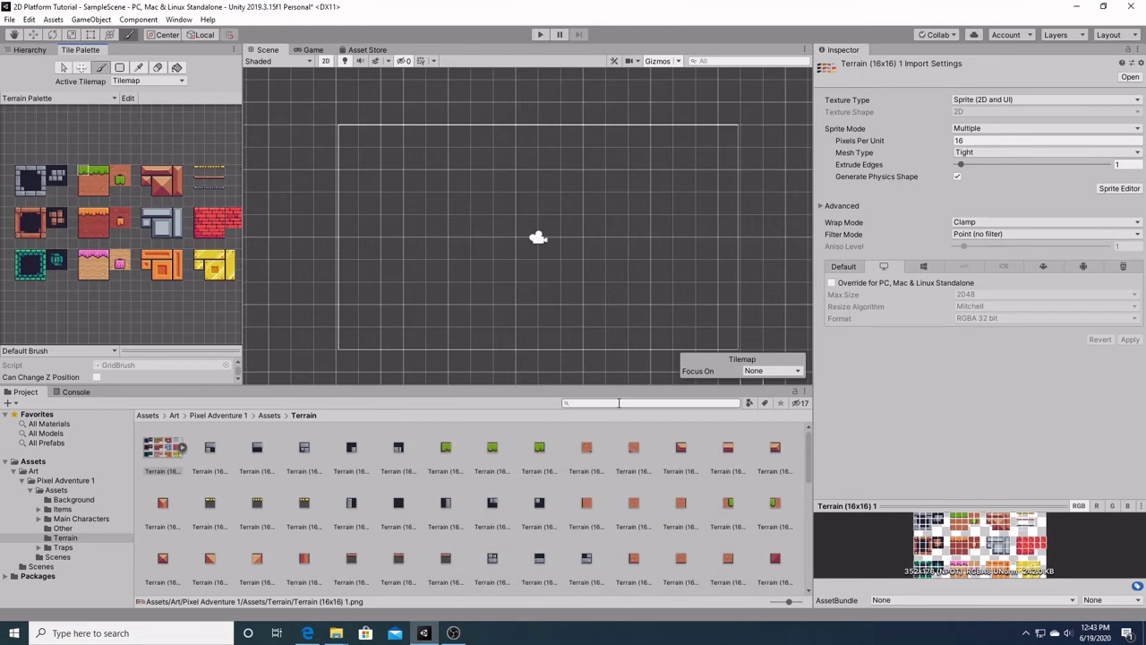
Paint a row of top-left green grass tiles across the camera frame, one row above its lower edge
left_click(85, 173)
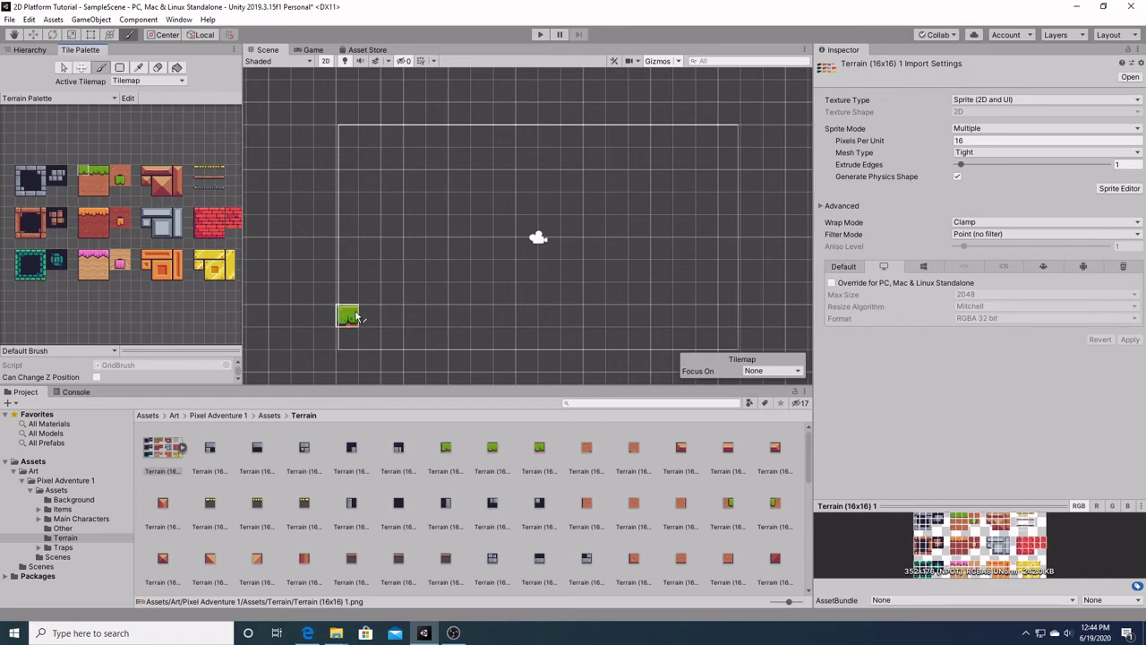
left_click(355, 317)
mouse_move(356, 317)
left_mouse_down()
mouse_move(734, 324)
mouse_move(723, 327)
left_mouse_up()
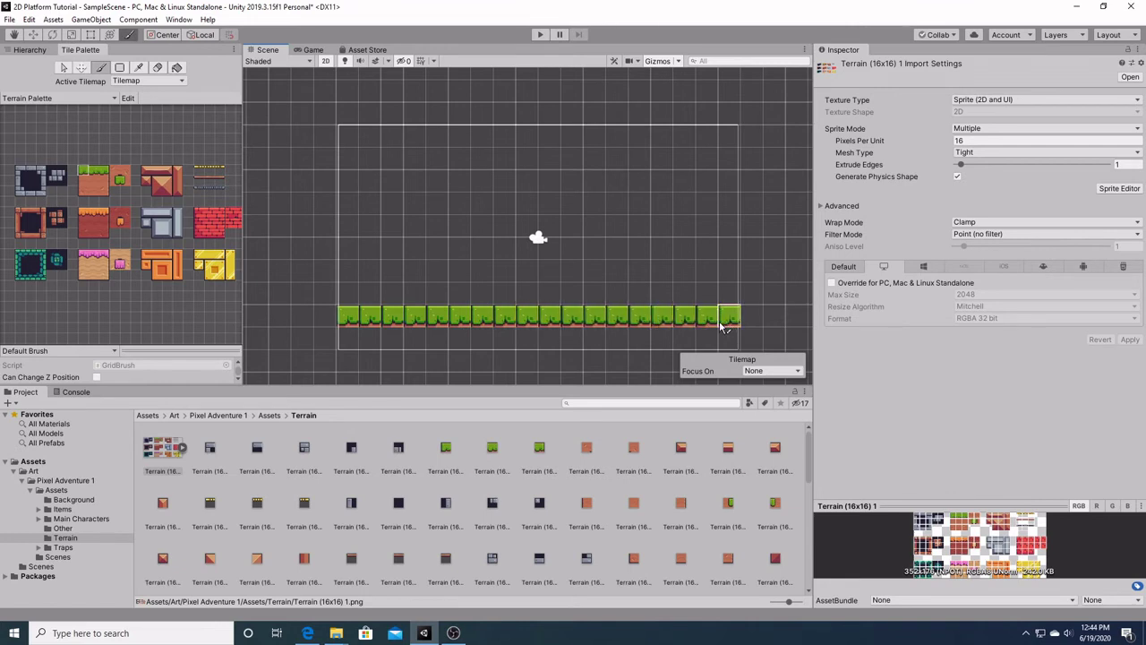
Paint a row of left-edge dirt tiles beneath the grass and repaint the first few grass tiles with the middle grass tile
left_click(85, 184)
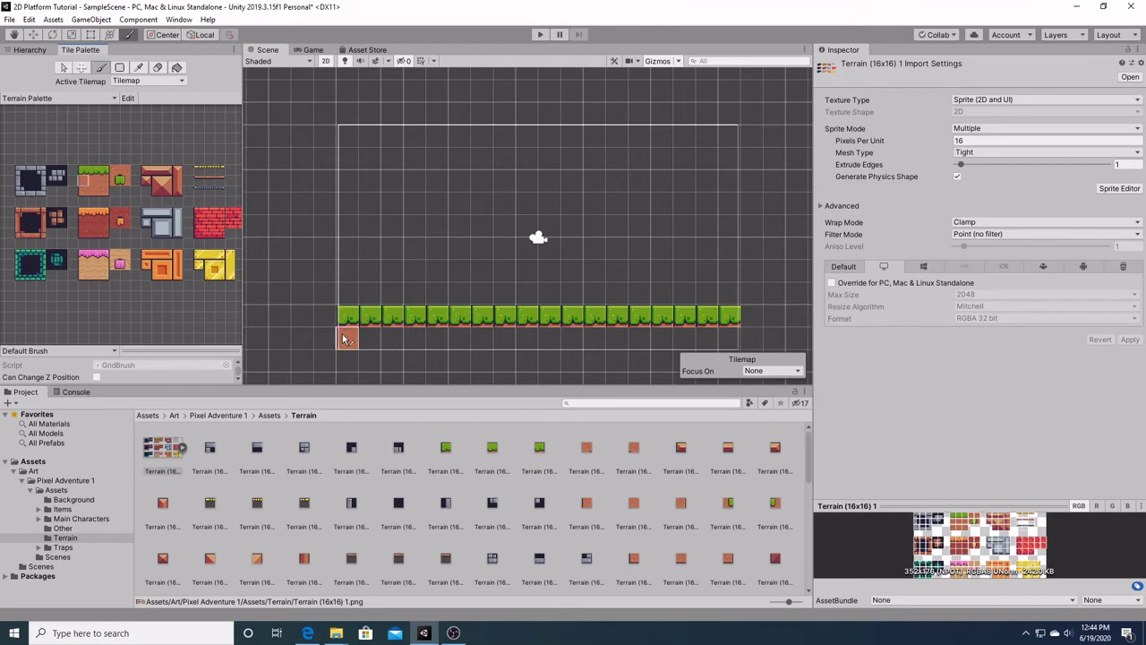
left_click_drag(346, 338, 733, 342)
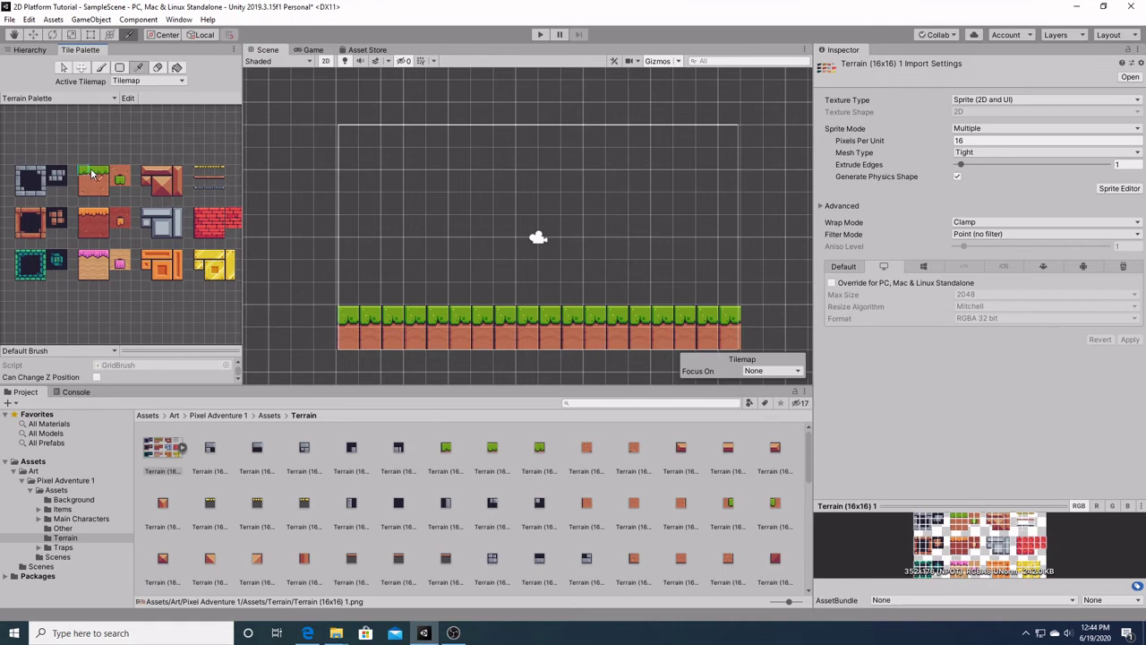
left_click_drag(378, 320, 426, 324)
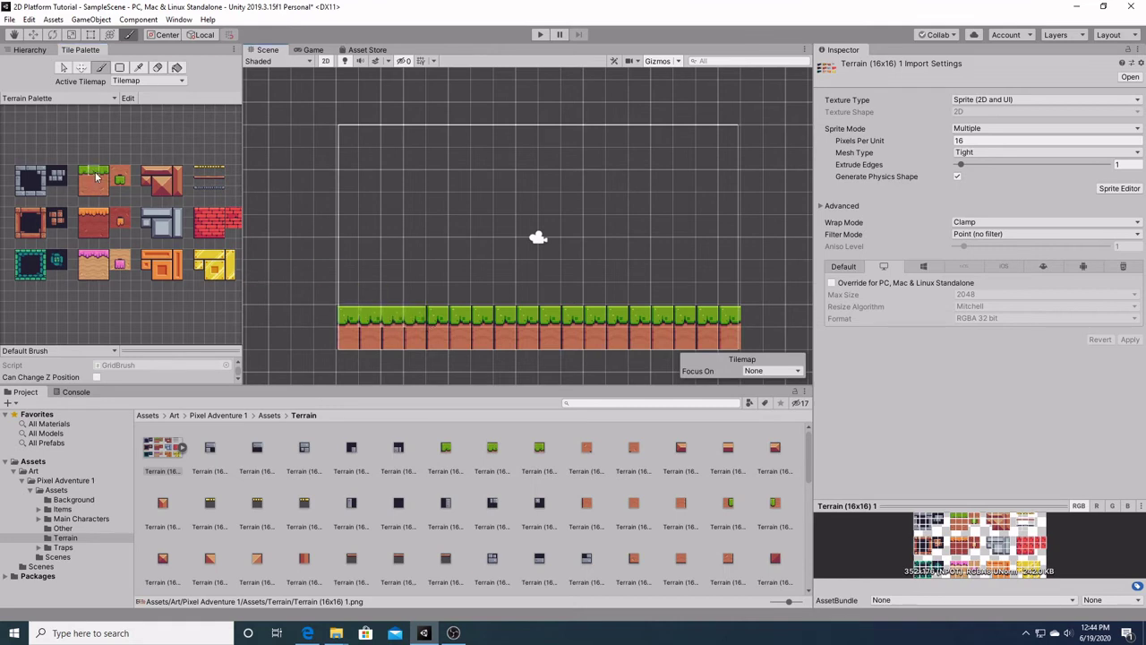
Paint two floating platforms of top-left grass tiles above the ground, six tiles long and five tiles long
left_click(83, 173)
left_click_drag(533, 252, 641, 256)
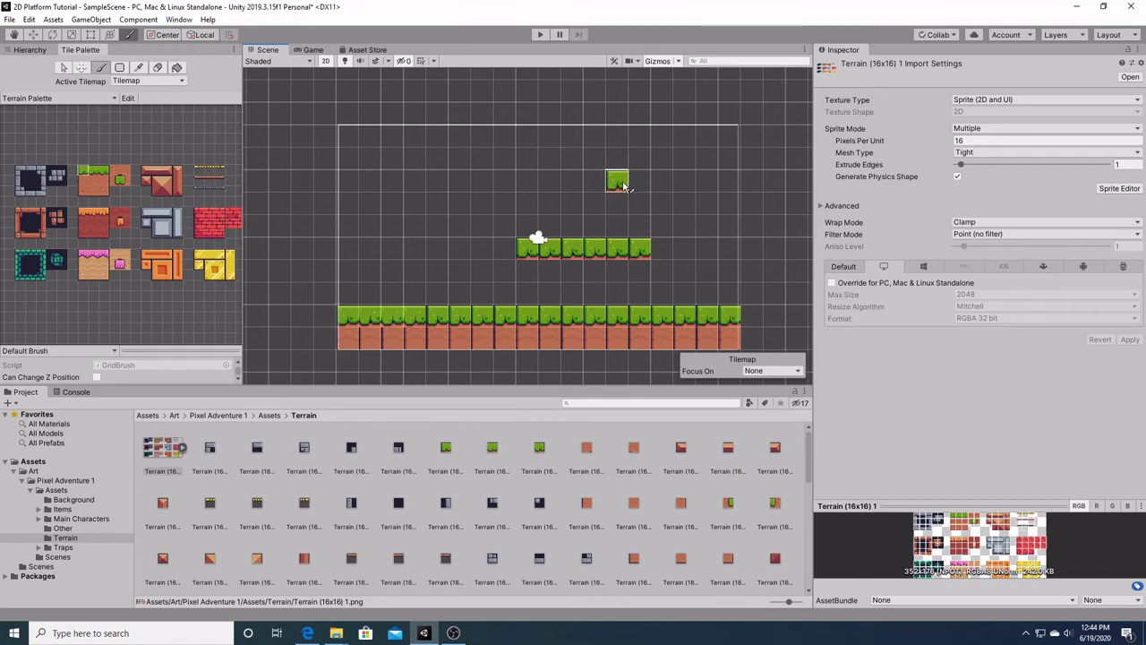
left_click_drag(624, 185, 705, 195)
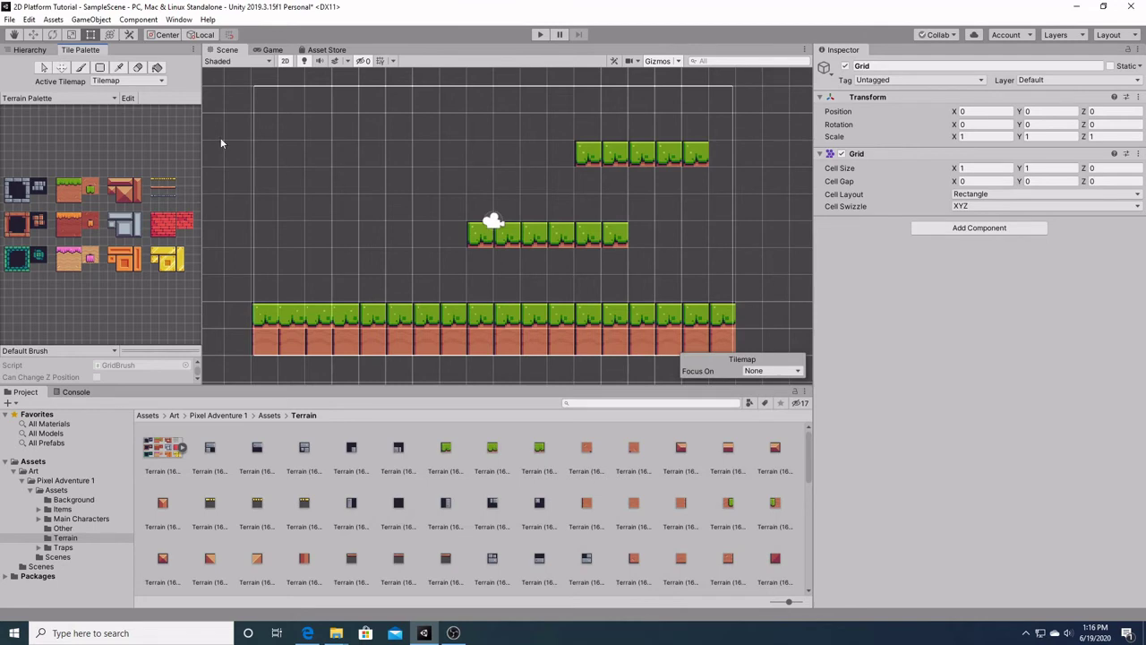
Close the Tile Palette window and open the Background art folder
left_click(193, 49)
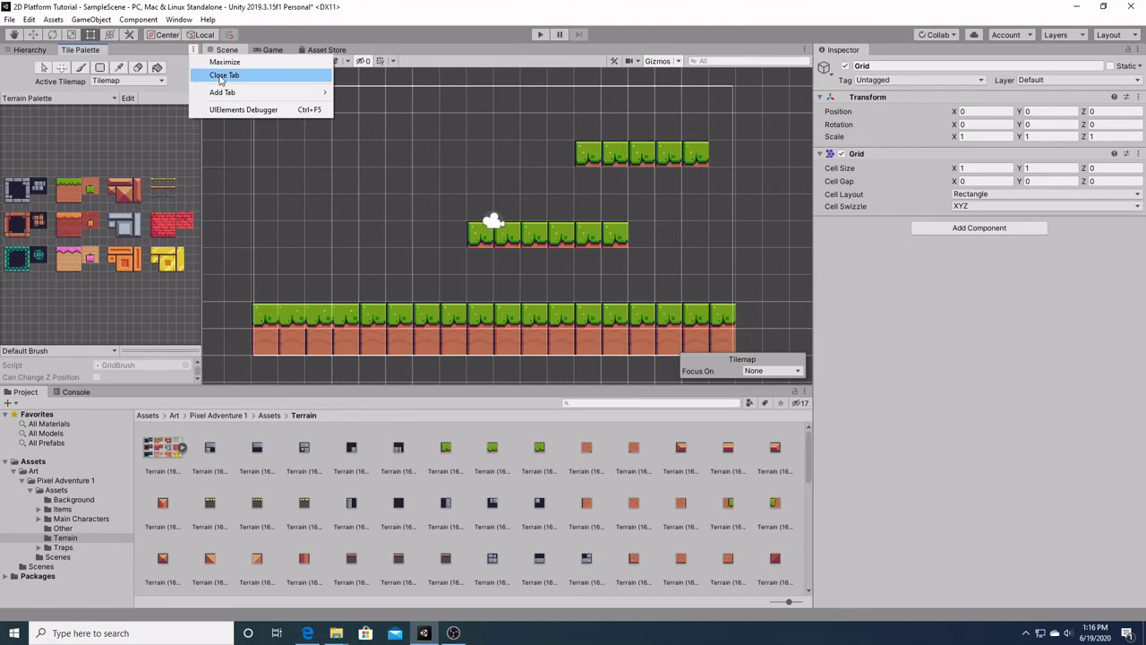
left_click(222, 77)
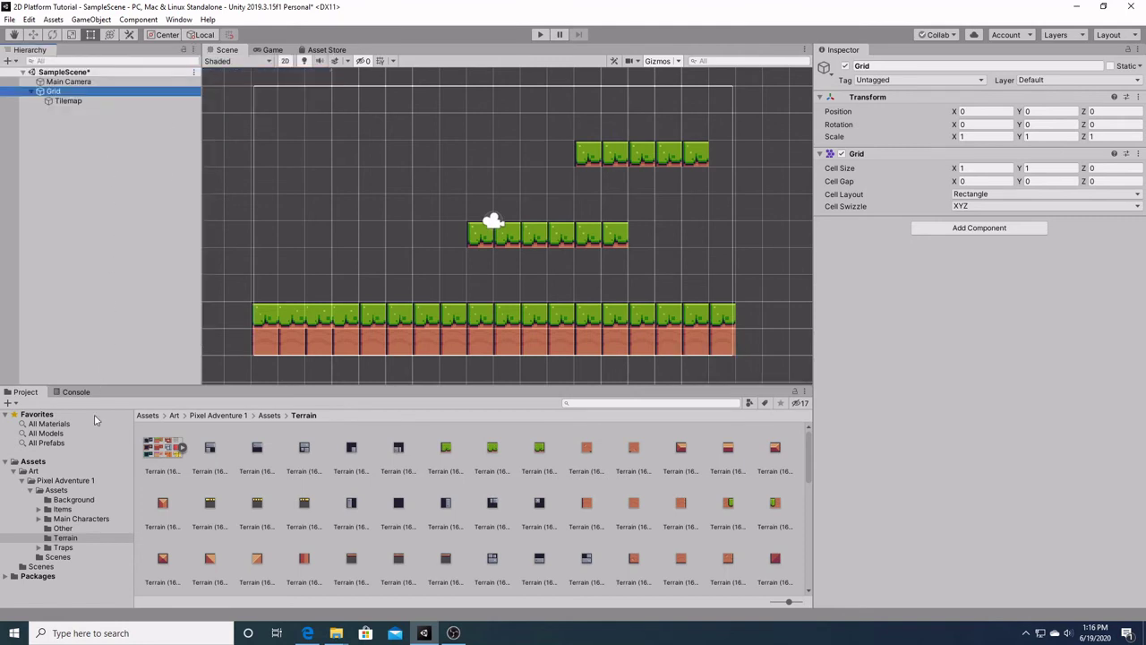
left_click(75, 500)
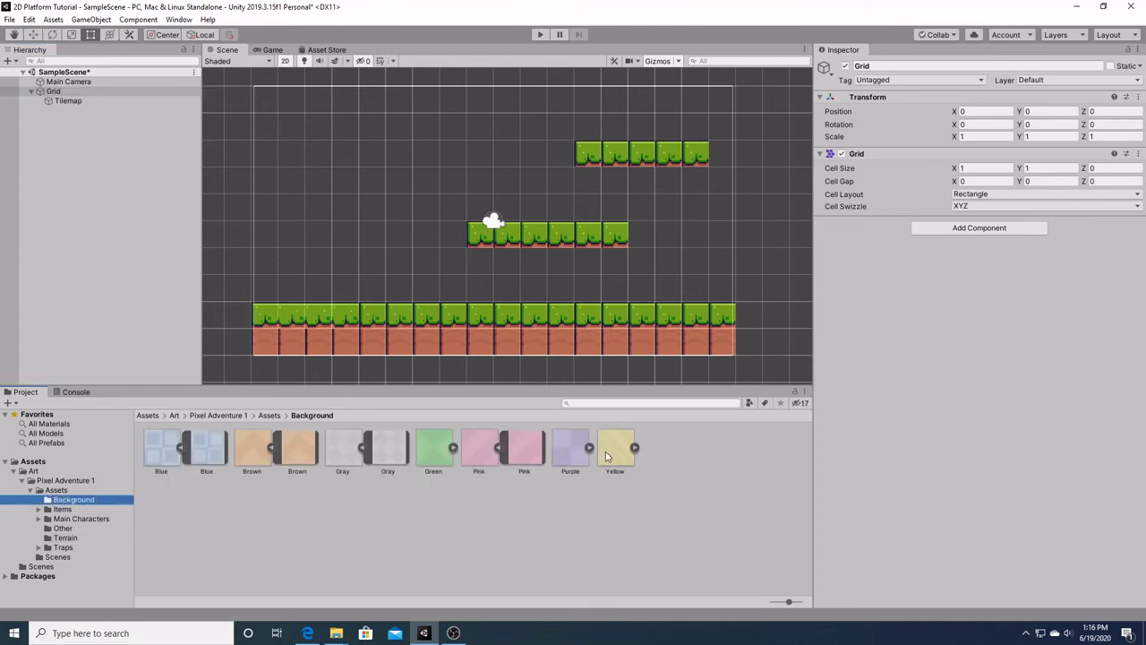
Switch the Blue background texture's Mesh Type to Tight and set it back to Full Rect
left_click(161, 452)
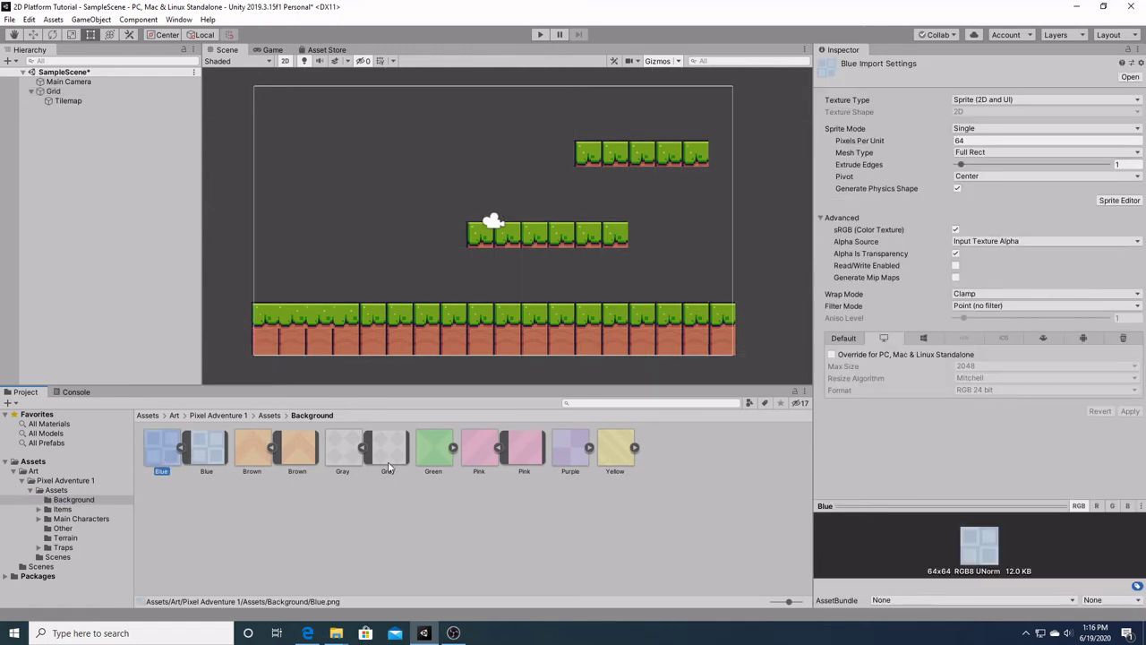
left_click(1101, 154)
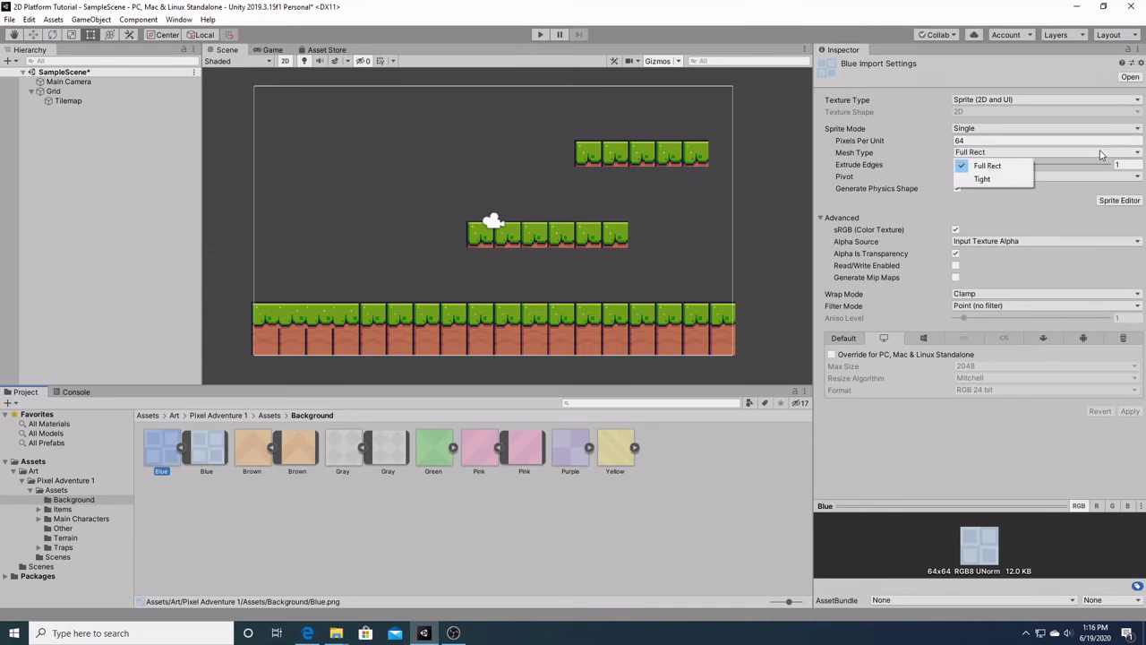
left_click(1001, 178)
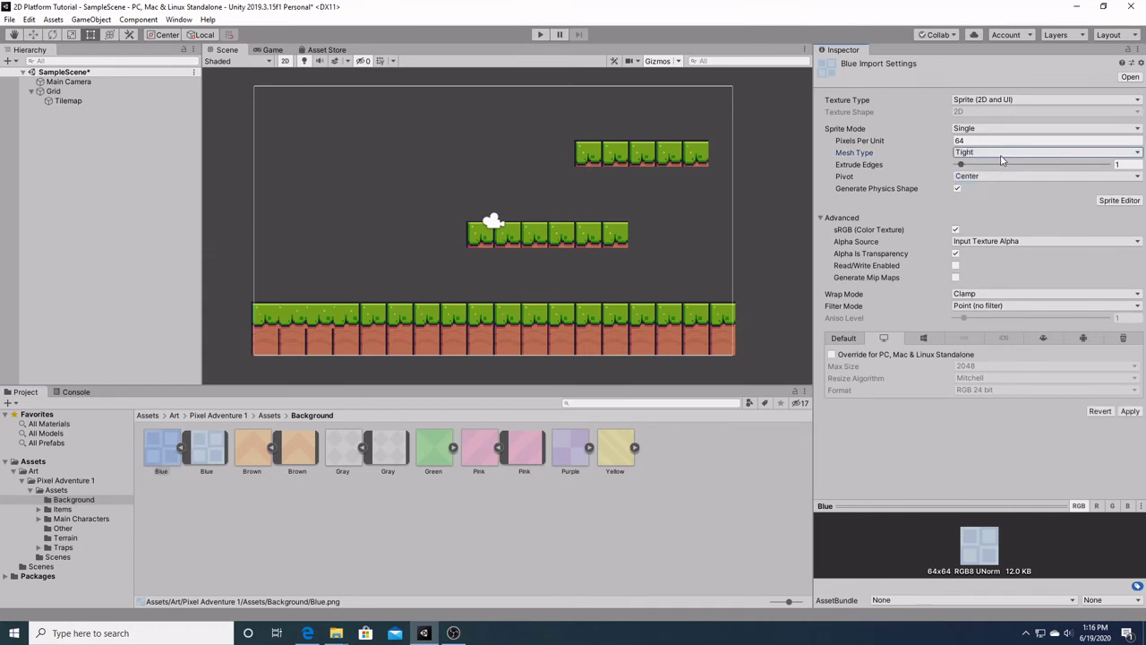
left_click(1000, 153)
left_click(998, 167)
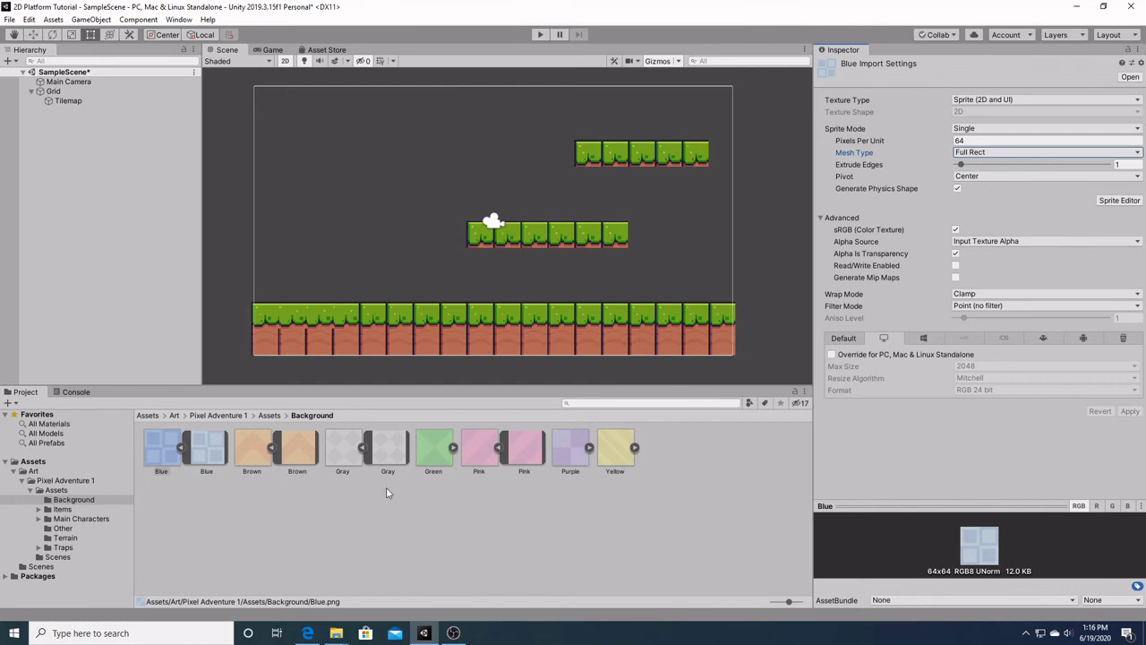
Add a 2D Sprite object to the scene and set its position to 0, 0, 0
right_click(27, 128)
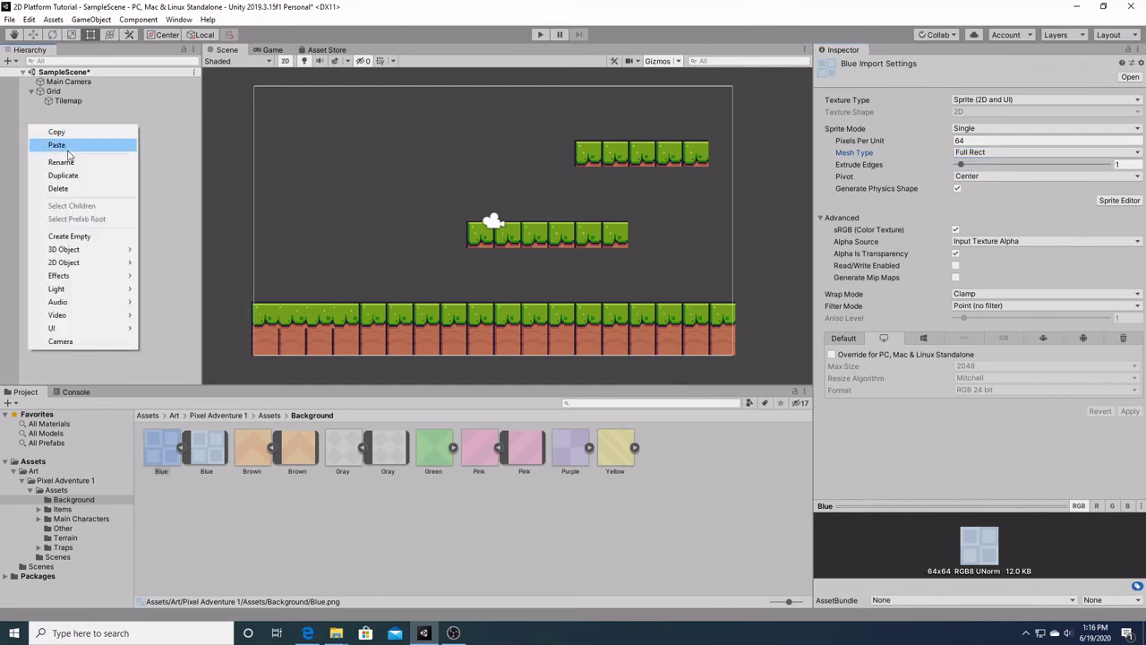
mouse_move(92, 263)
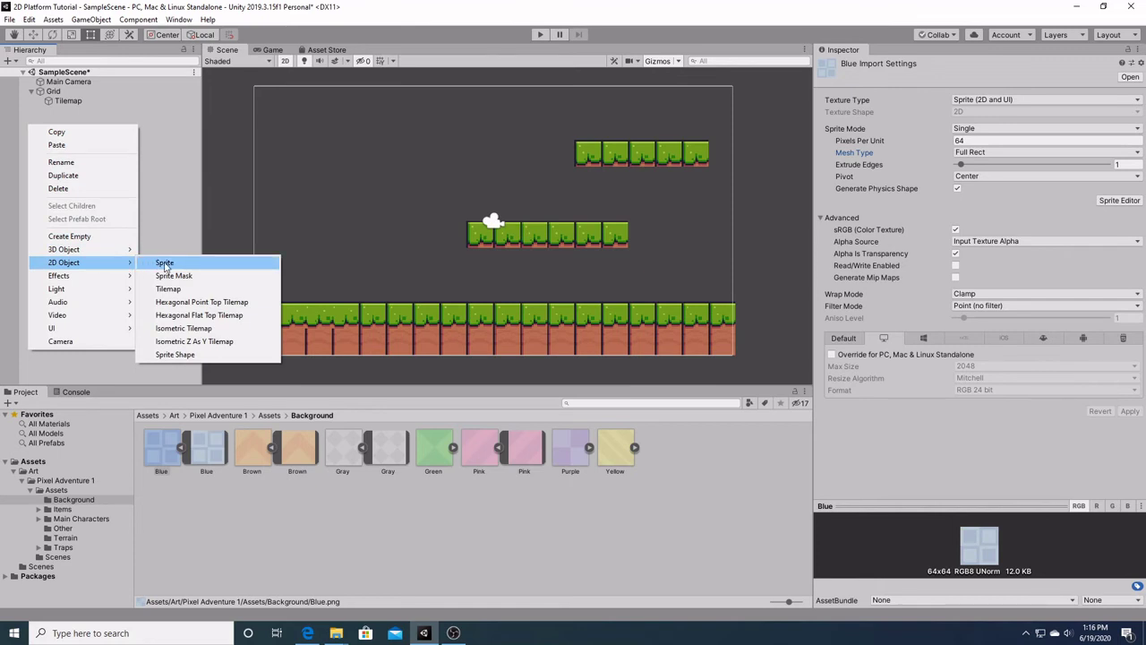
left_click(165, 263)
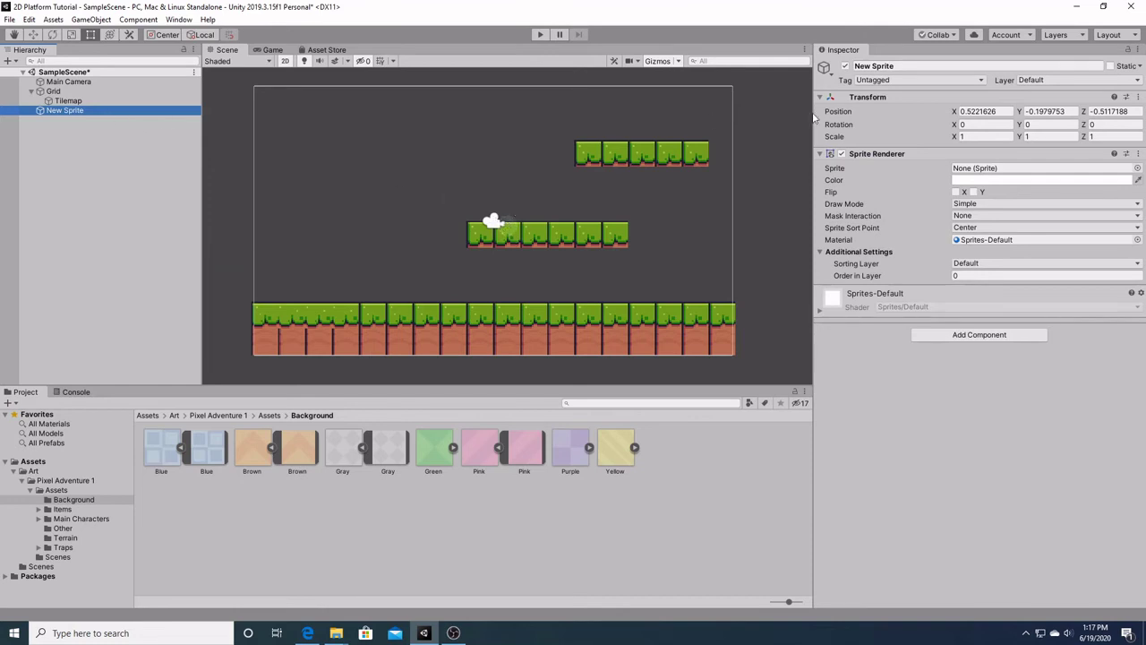
left_click(1005, 111)
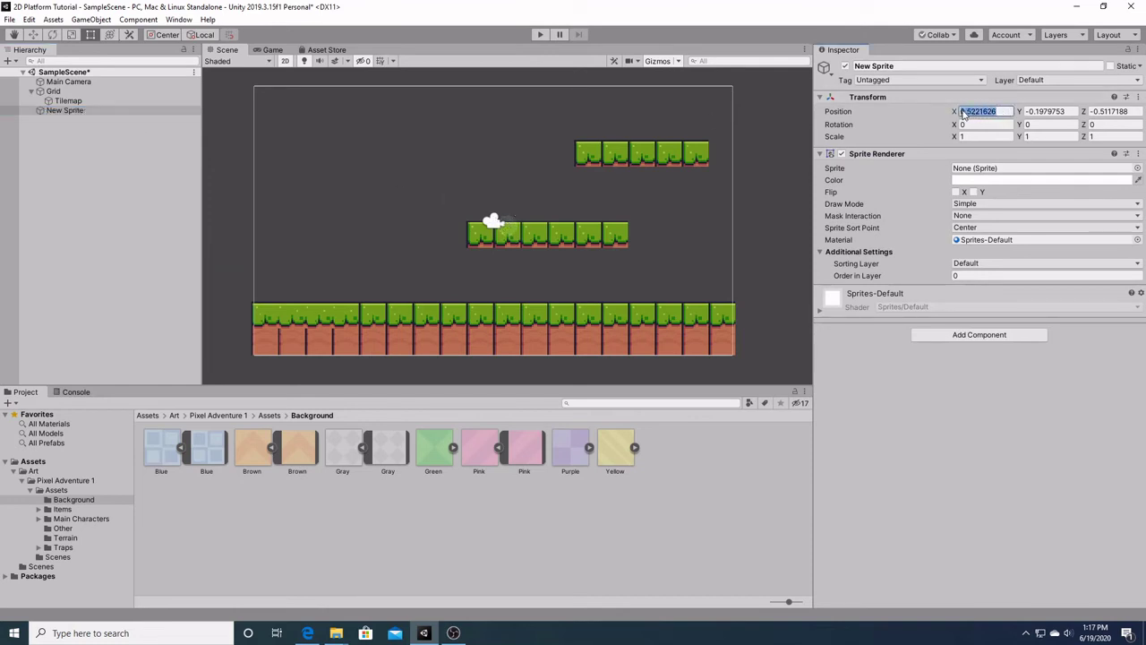
type("0")
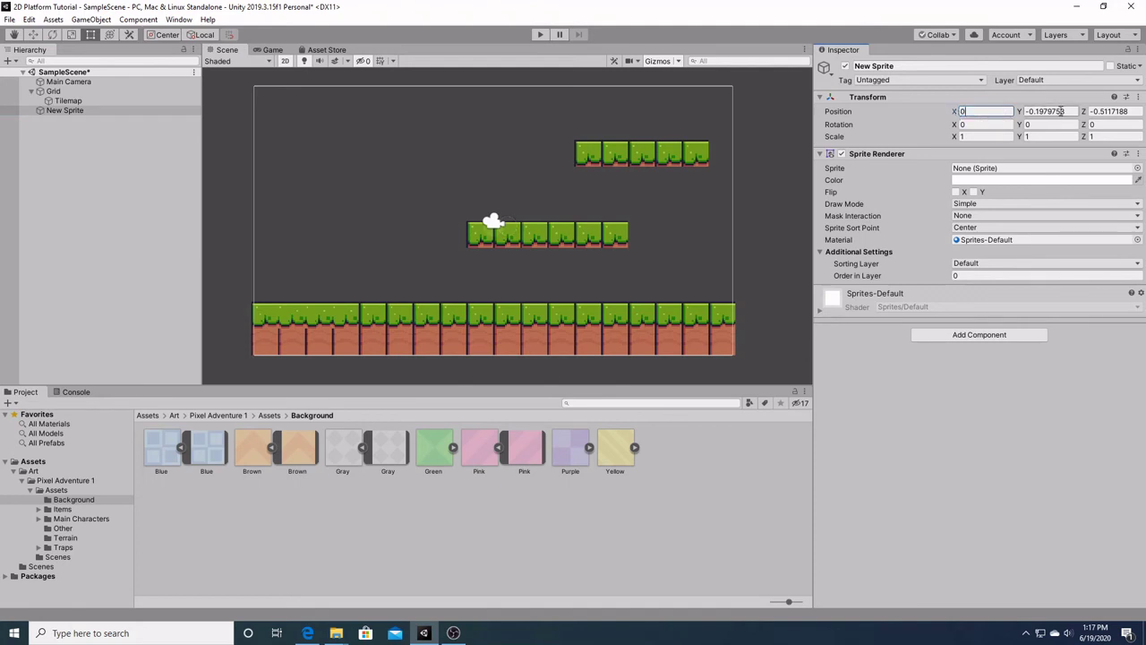
key("Tab")
type("0")
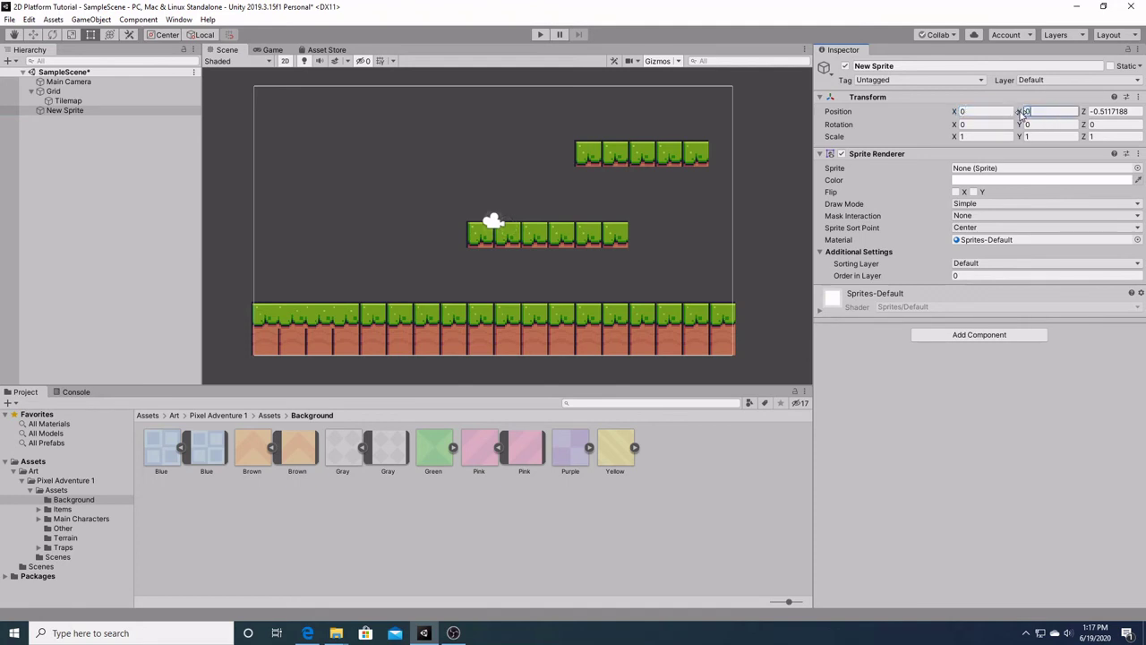
key("Tab")
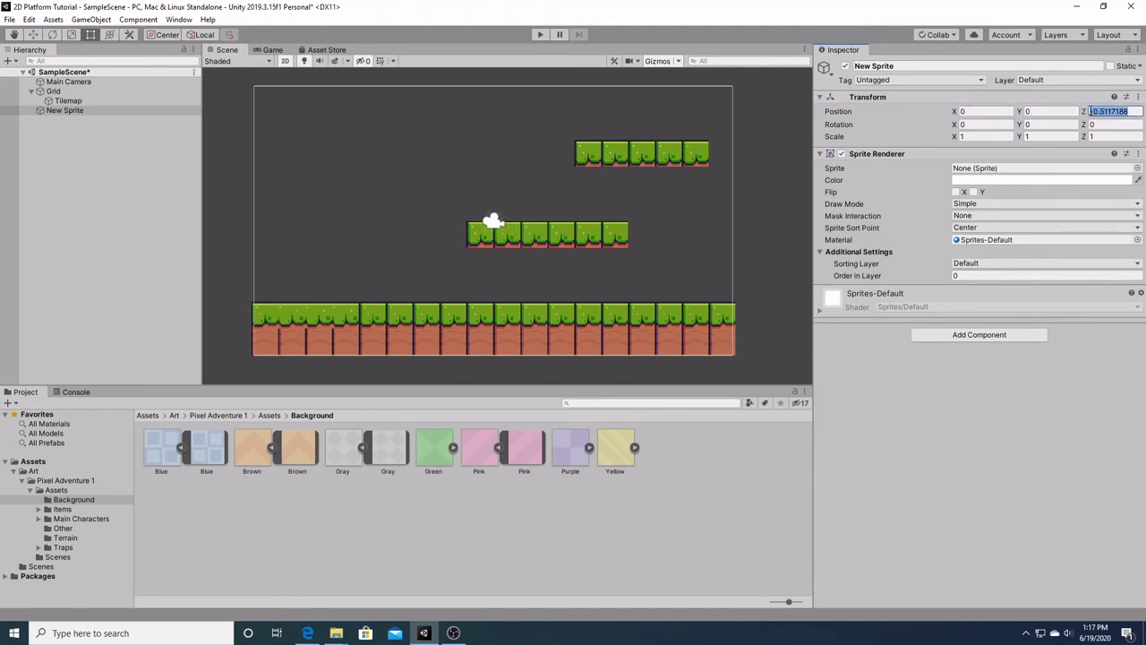
type("0")
Assign the Blue background sprite to the new sprite object and set its Draw Mode to Tiled
left_click_drag(206, 455, 978, 173)
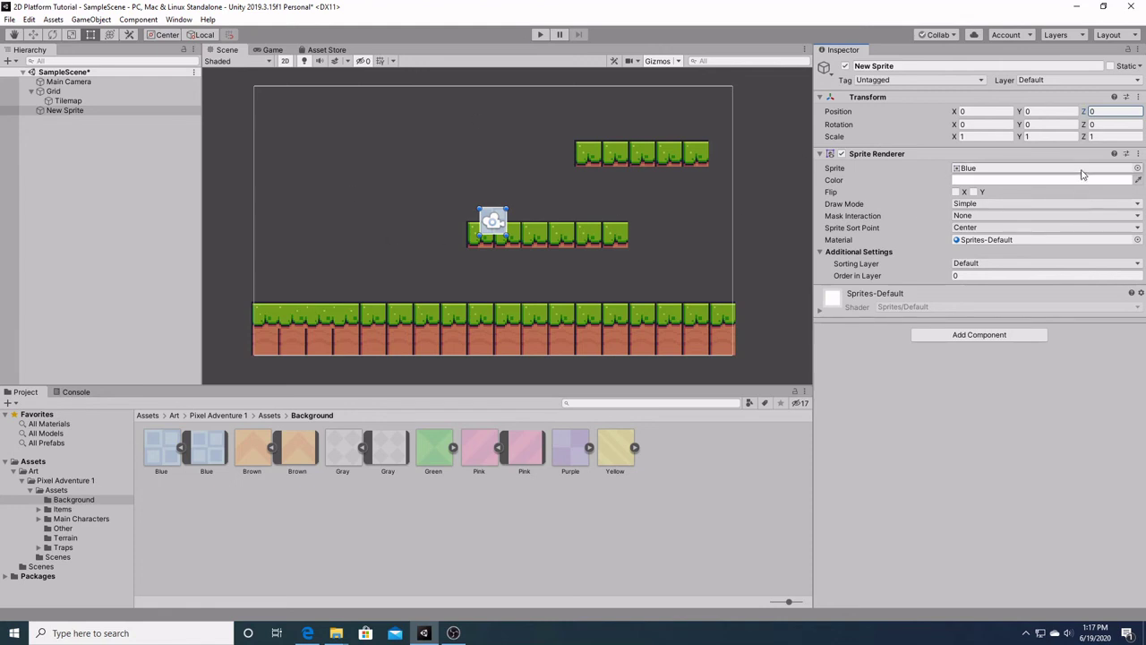
left_click(1077, 204)
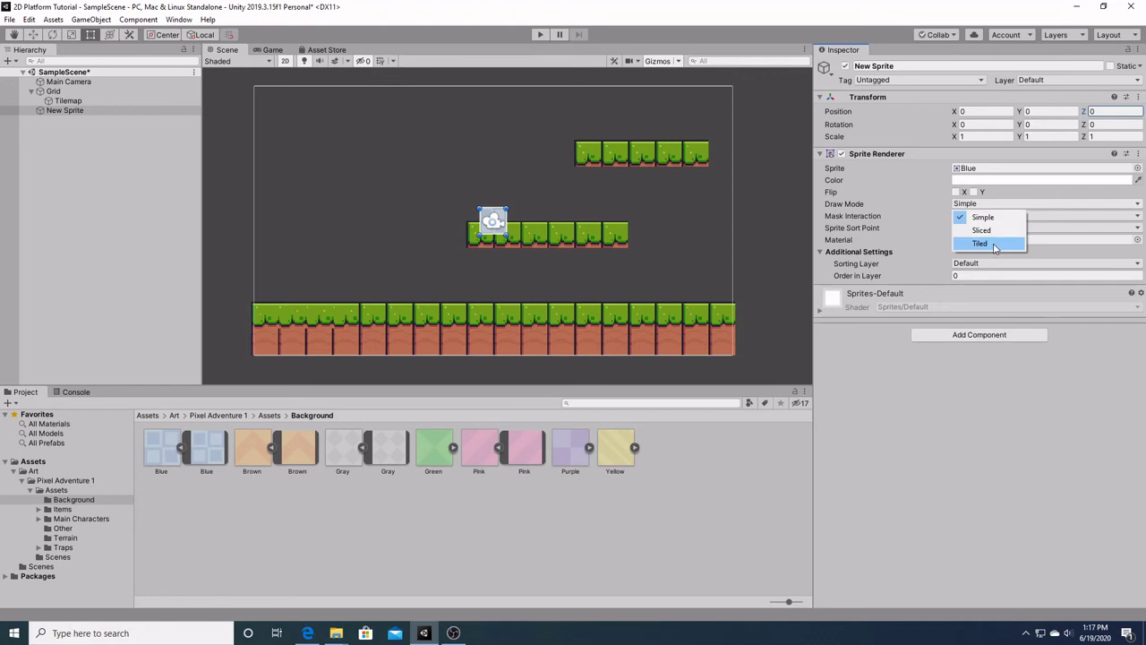
left_click(980, 243)
Set the tiled background sprite's size to width 20 and height 15
left_click(954, 227)
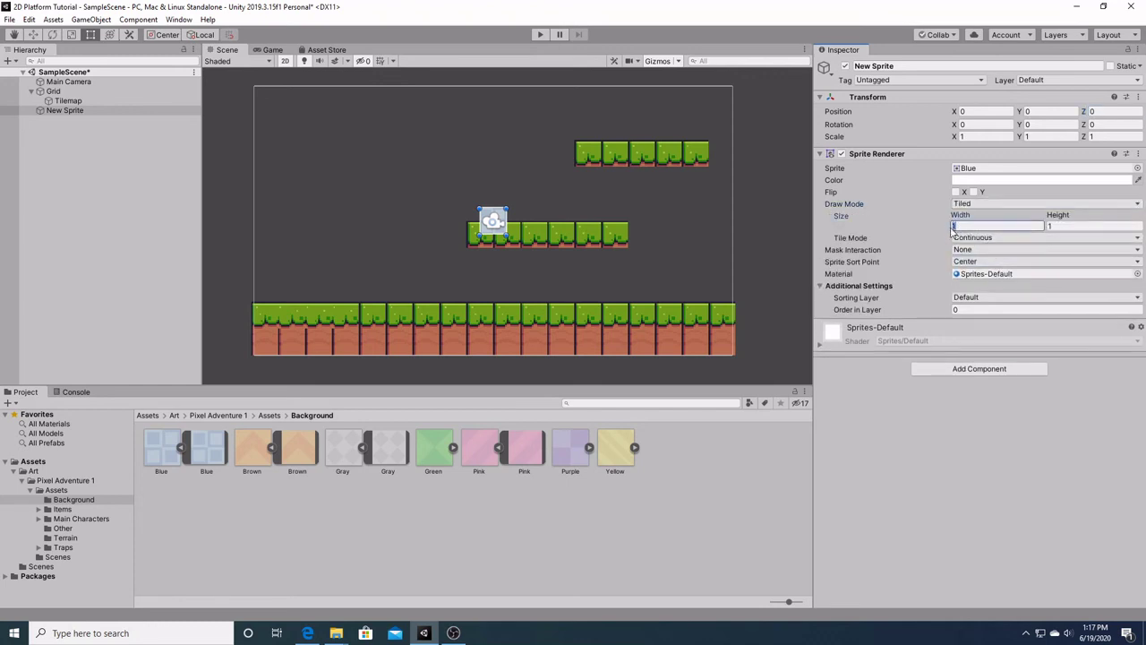
type("20")
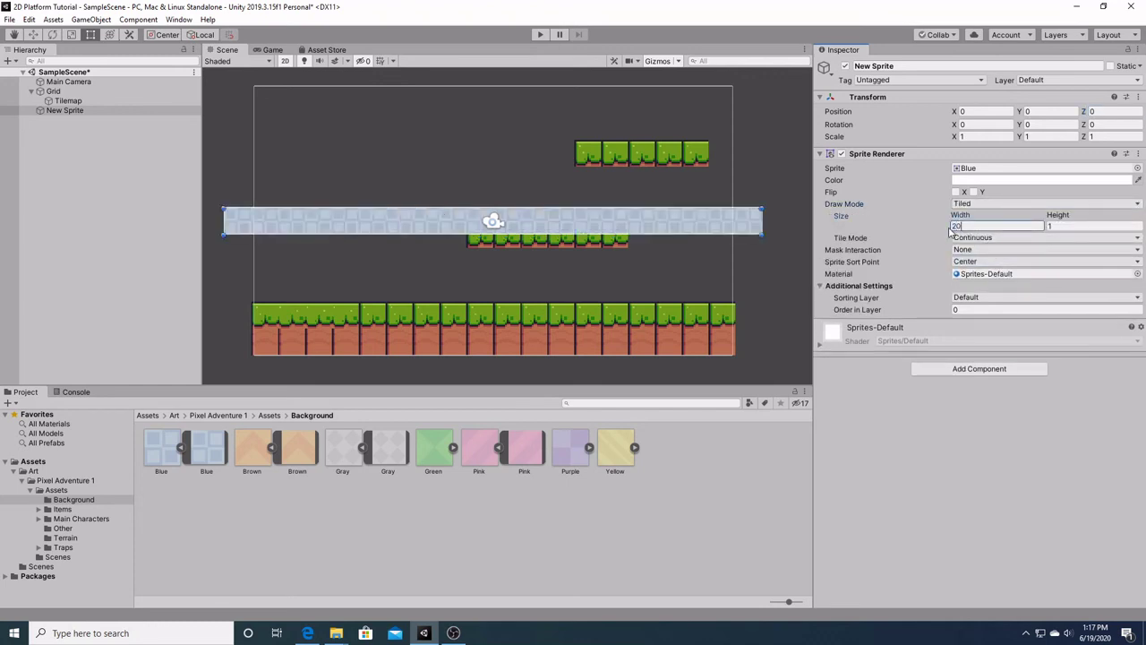
left_click(1053, 228)
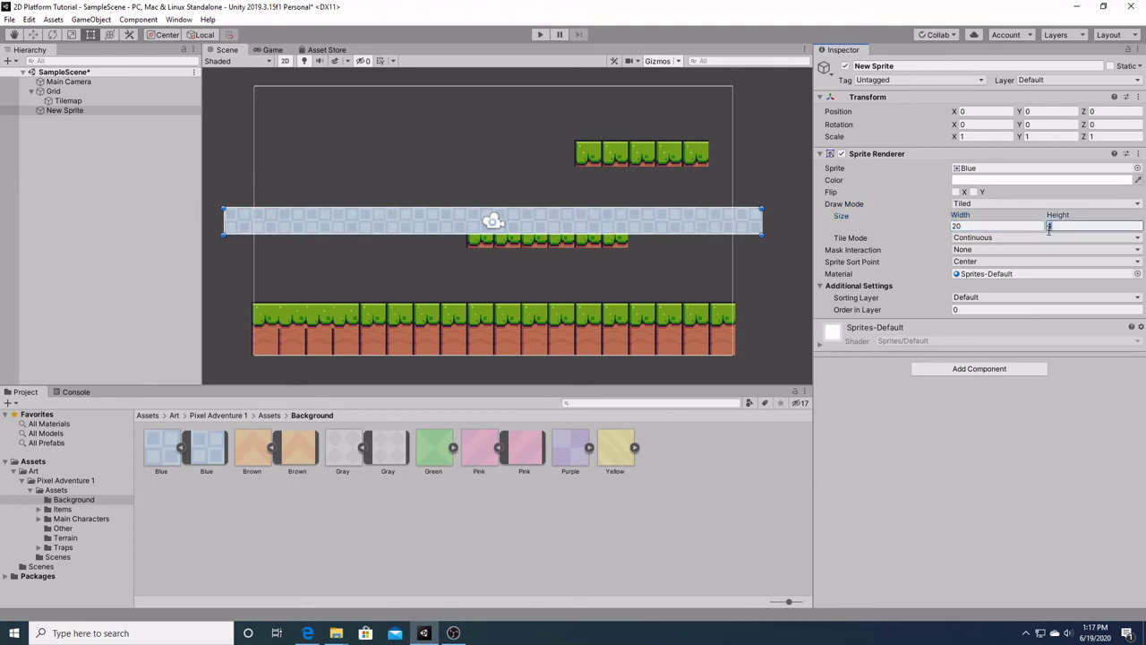
type("15")
scroll(556, 263, "down", 3)
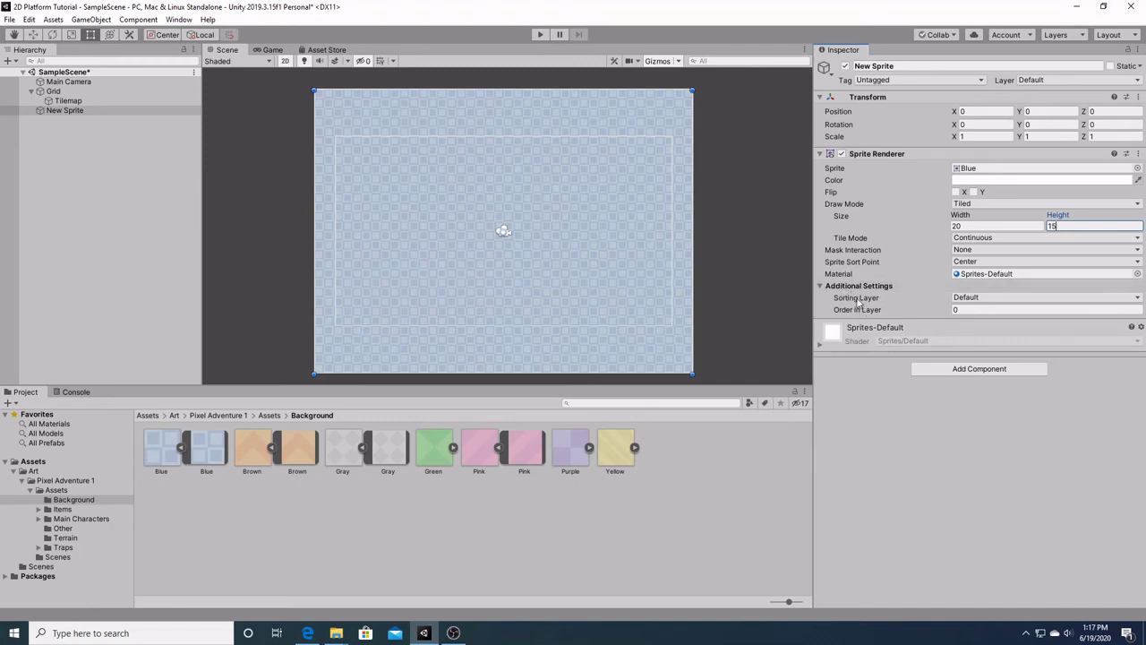
Add a sorting layer named Background and place it above Default in the sorting layer order
left_click(1137, 298)
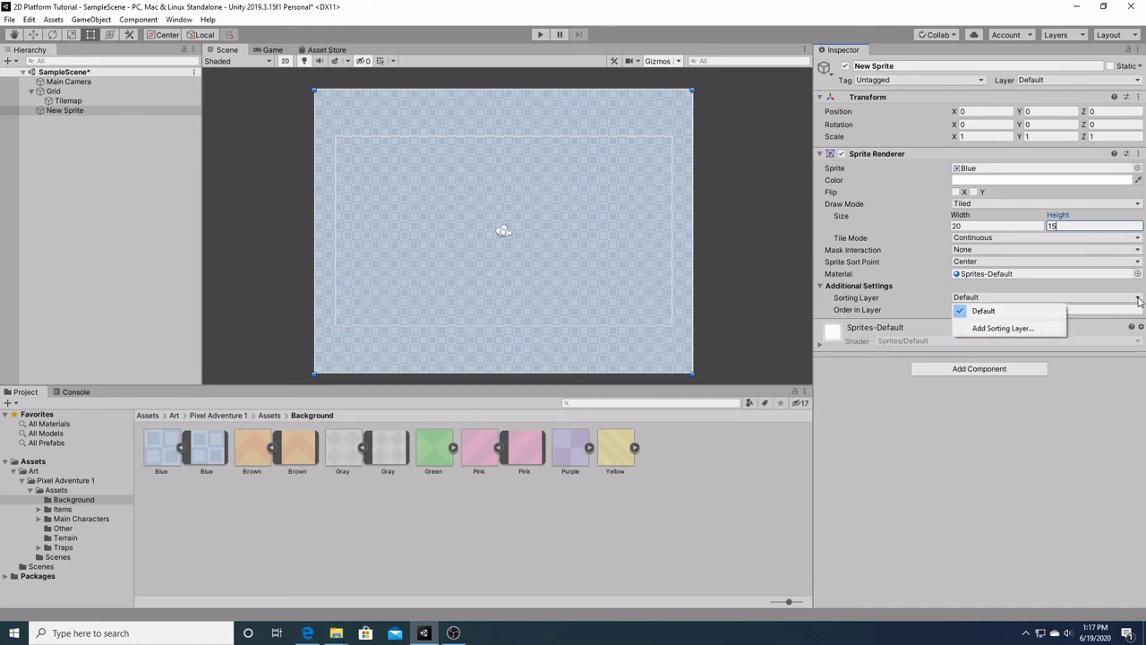
left_click(1002, 329)
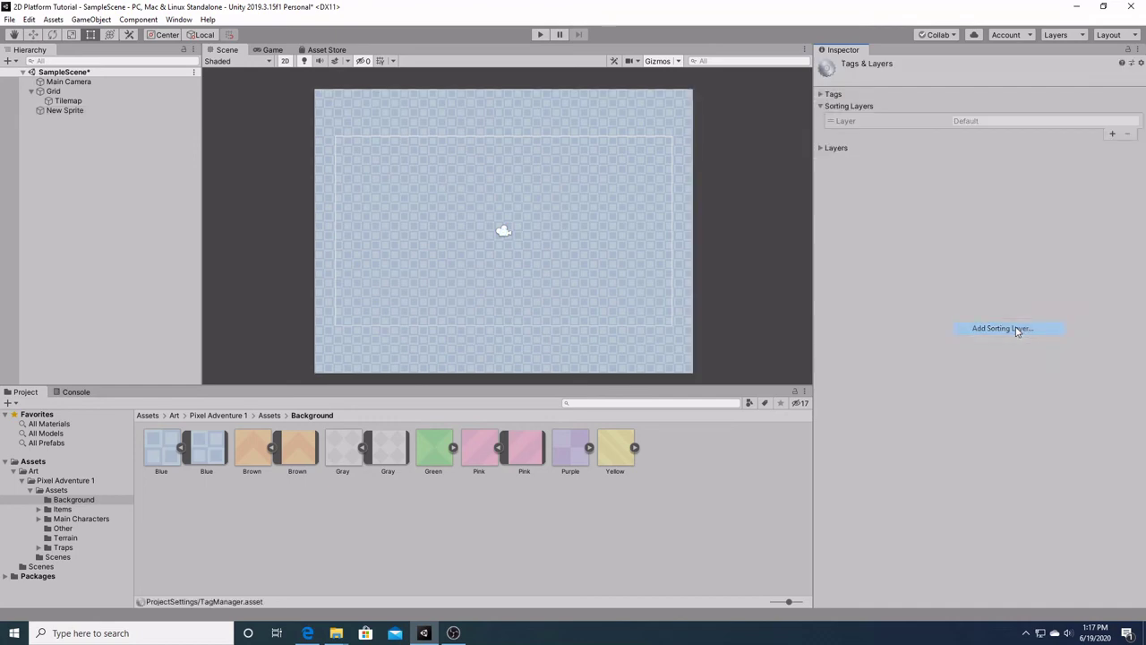
left_click(1112, 136)
left_click_drag(1018, 132, 951, 133)
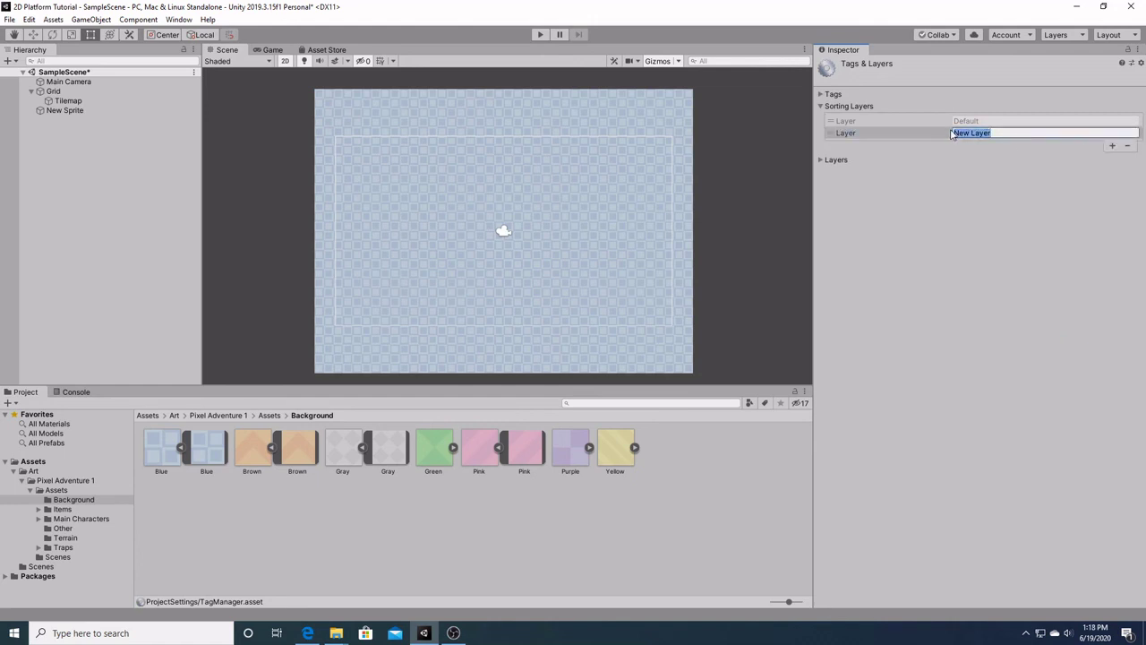
type("Background")
left_click(945, 161)
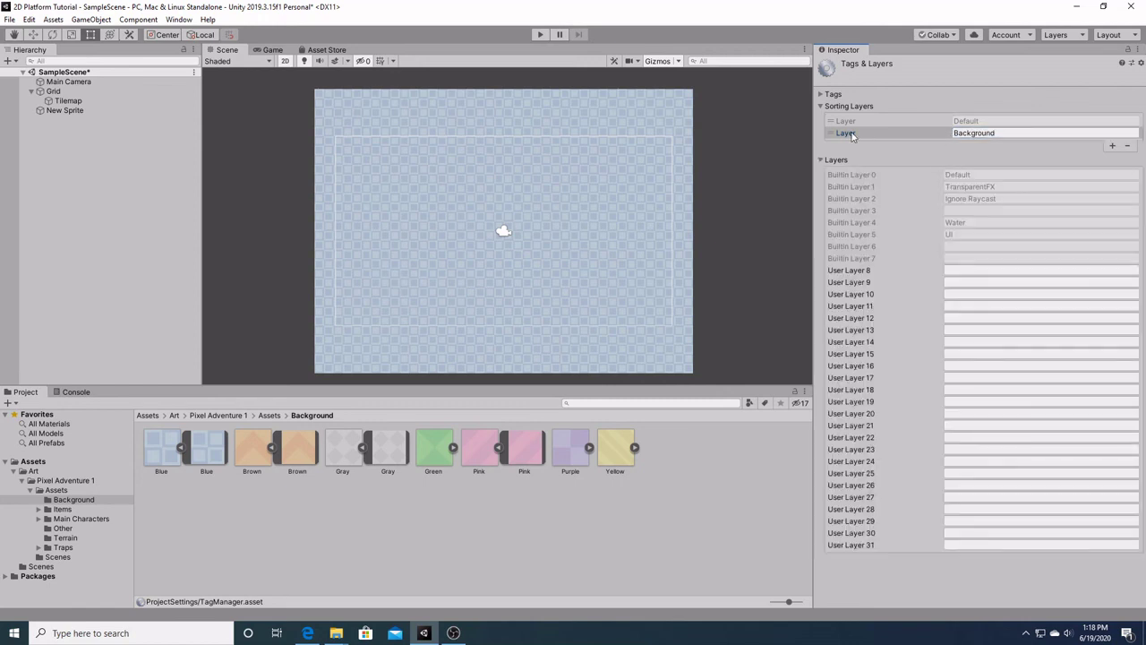
left_click_drag(850, 134, 853, 123)
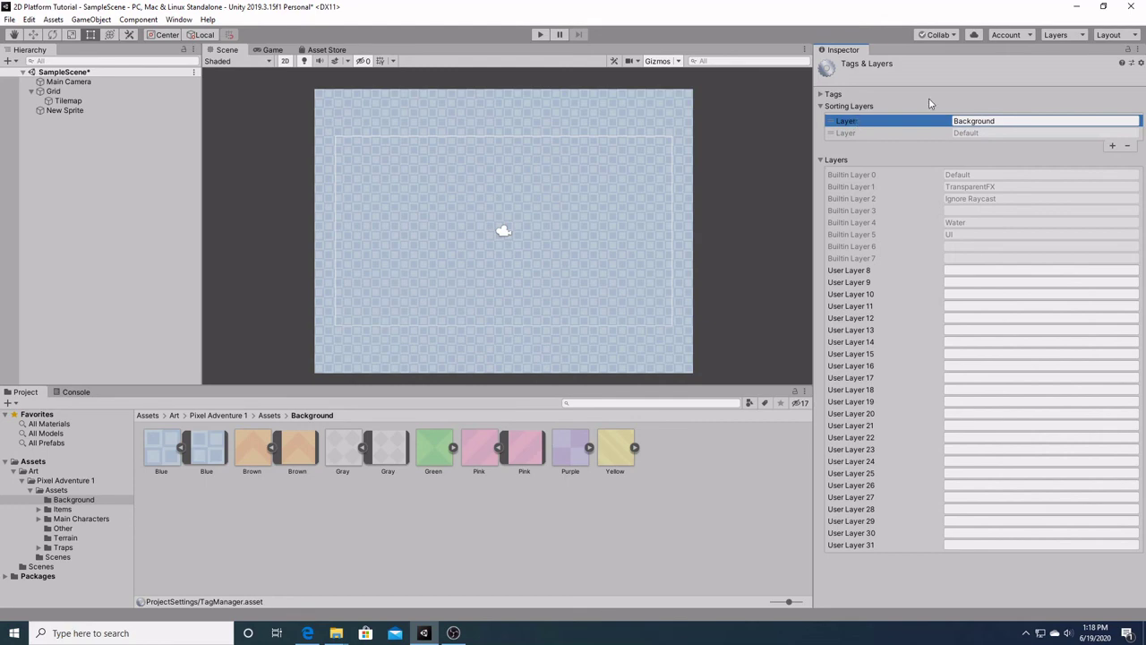
Assign the tiled blue background sprite to the Background sorting layer
left_click(65, 110)
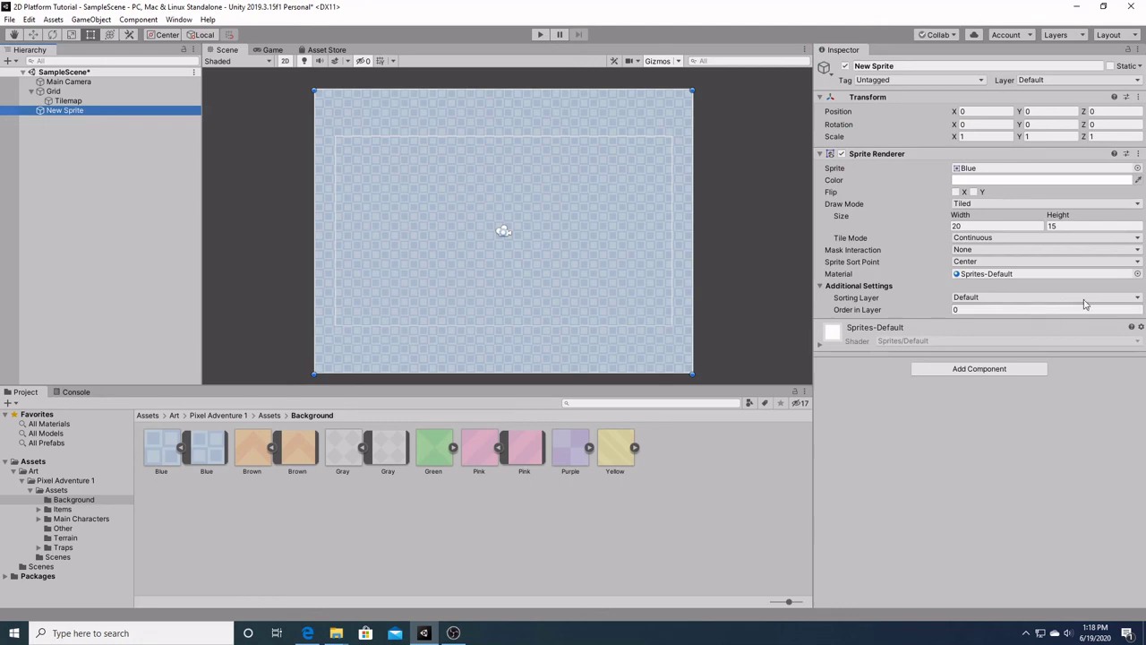
left_click(1134, 299)
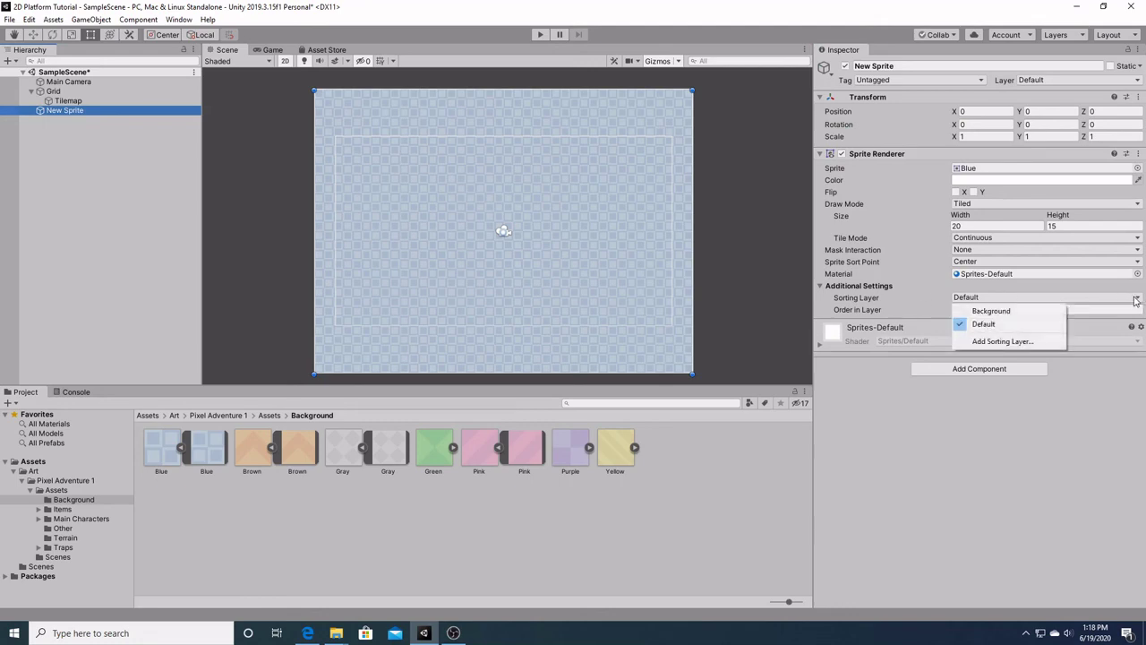
left_click(1030, 312)
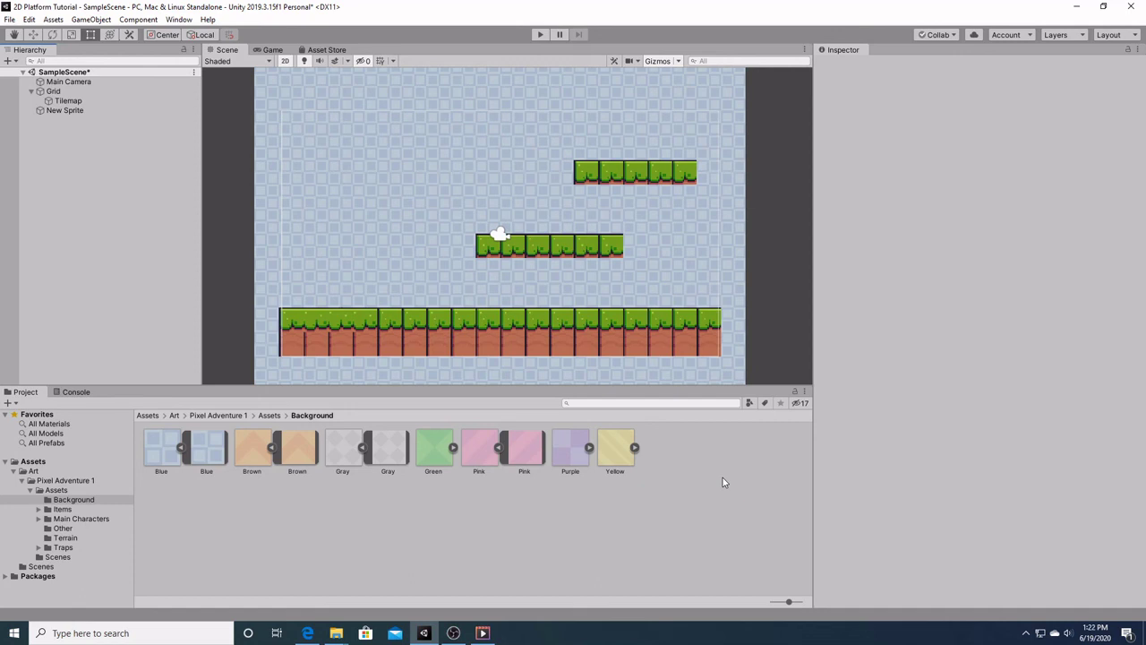
left_click(453, 633)
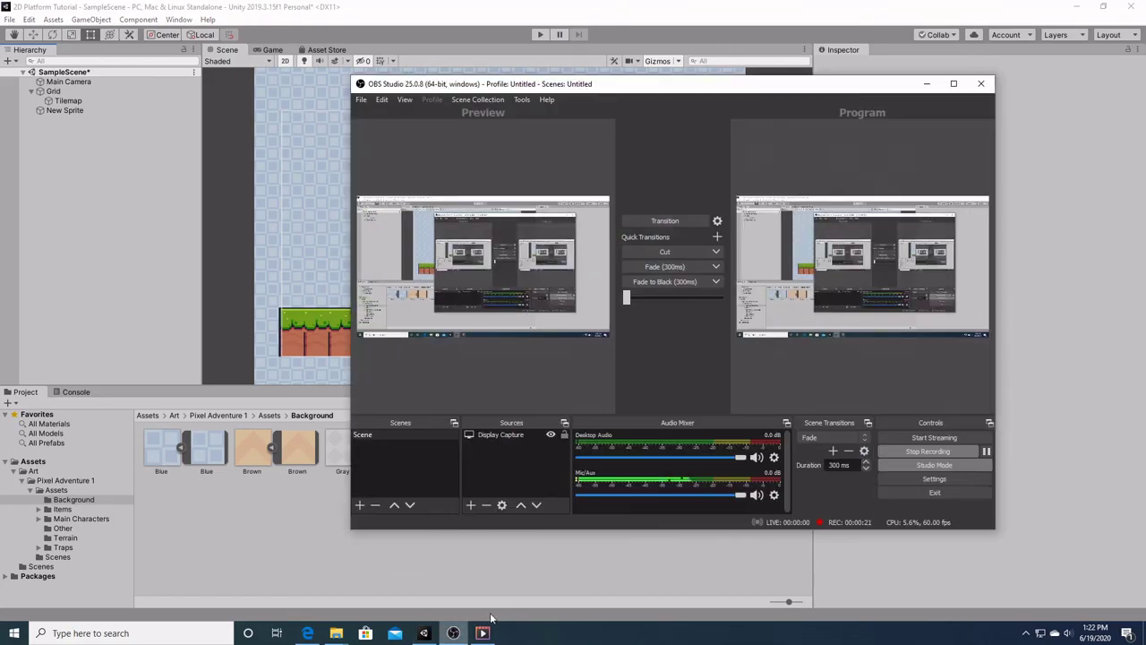